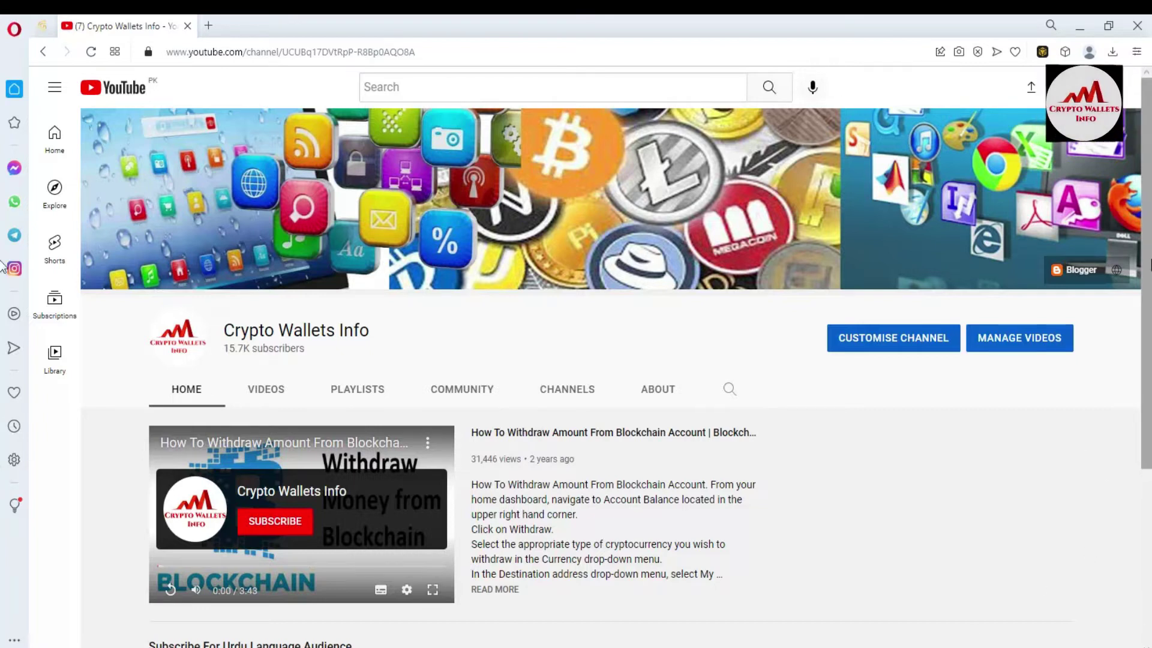
Unlock Binance Wallet with the account password to show the 0.00 ETH Ethereum Network balance
scroll(1147, 180, "down", 4)
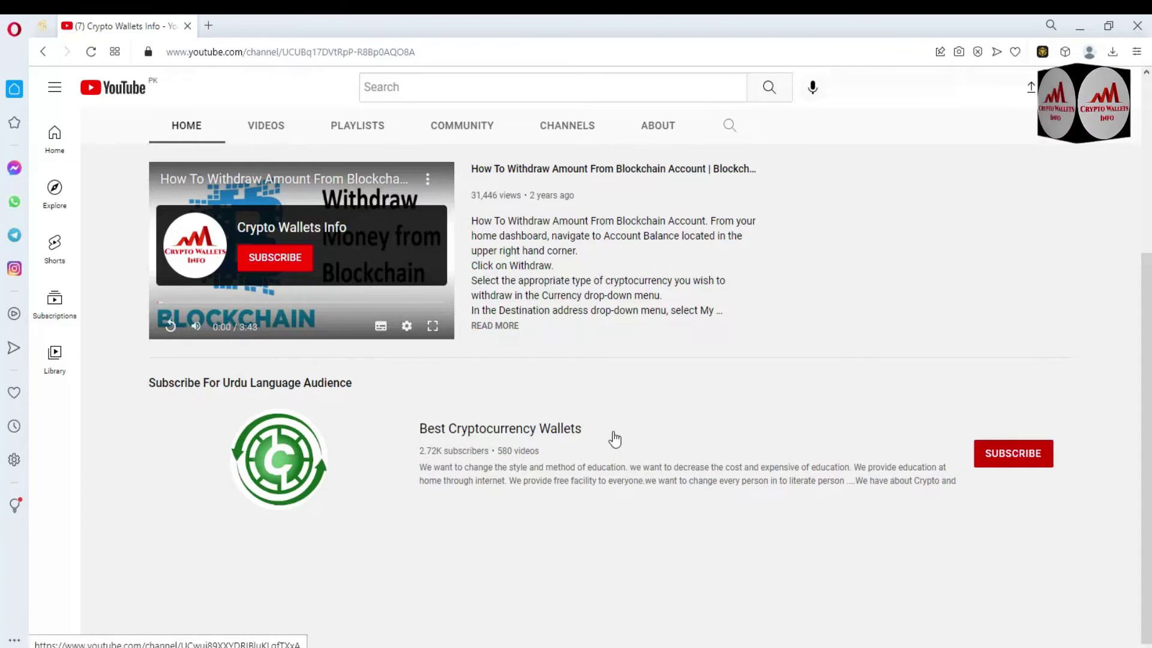
scroll(1147, 288, "up", 4)
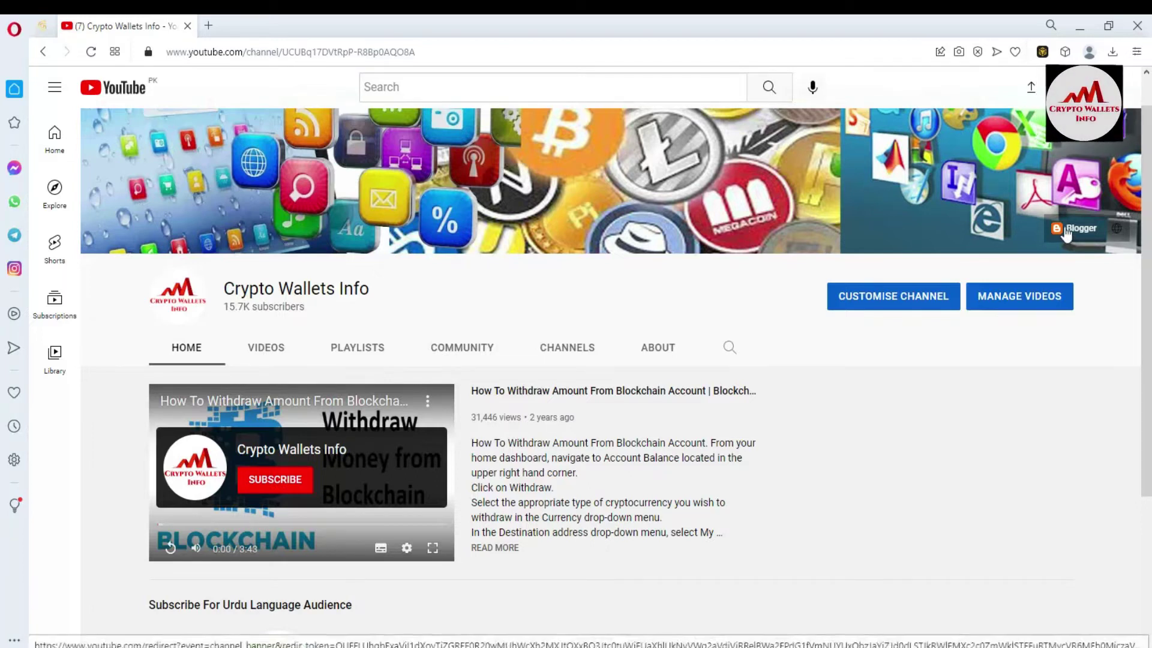
left_click(1041, 53)
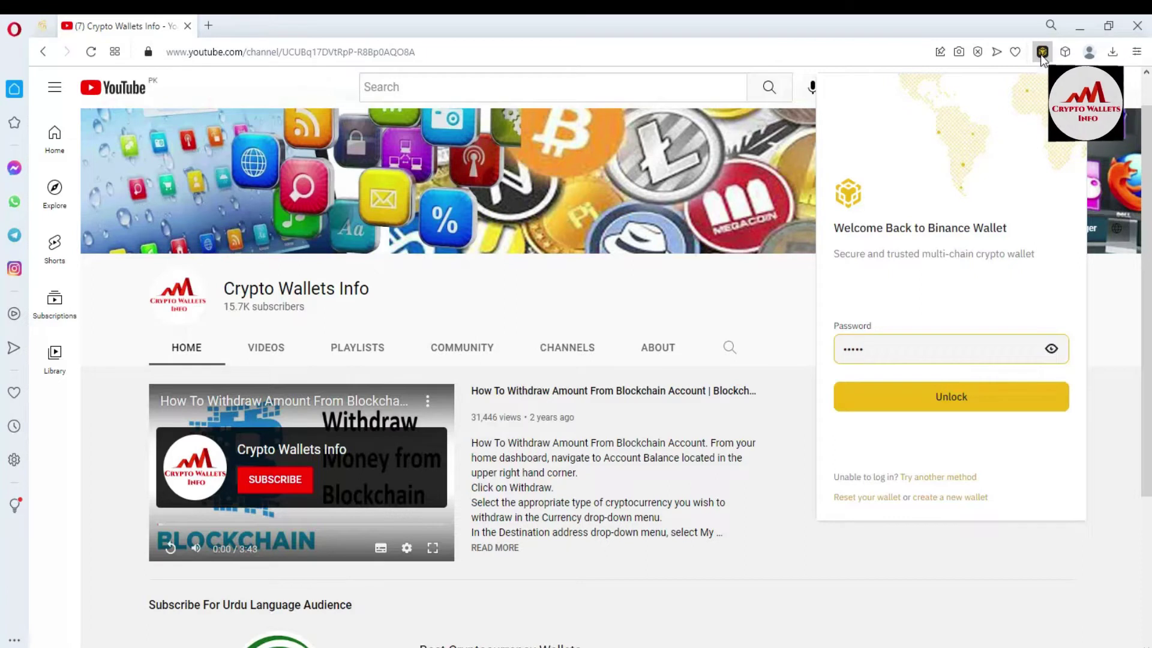
type("•••••••••")
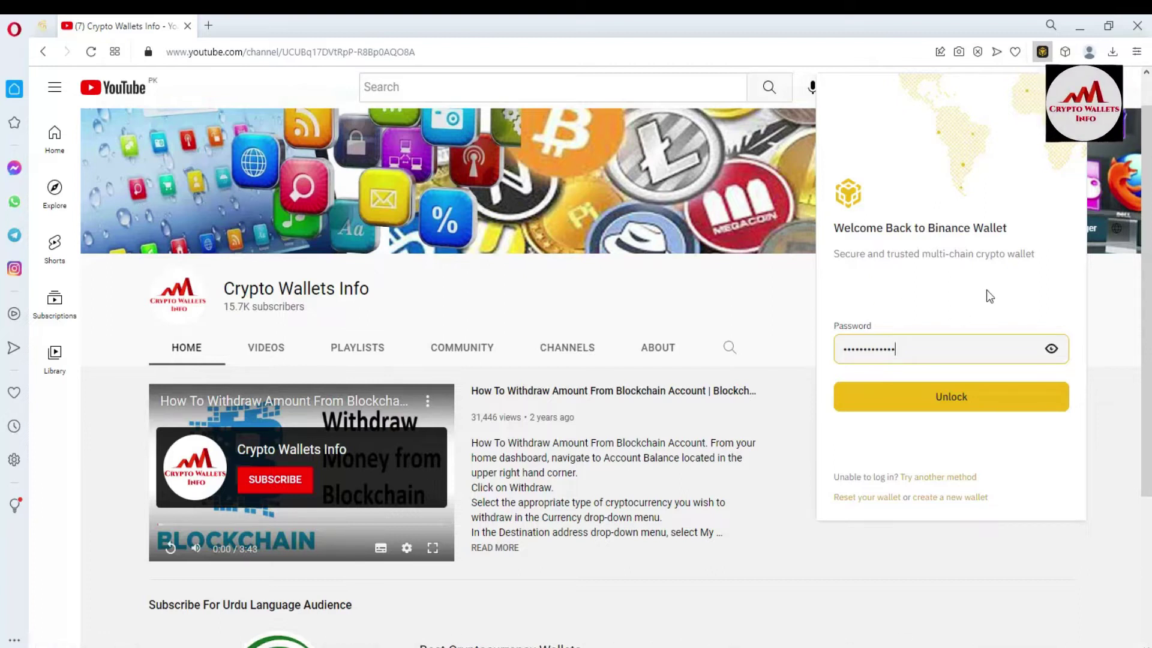
left_click(956, 407)
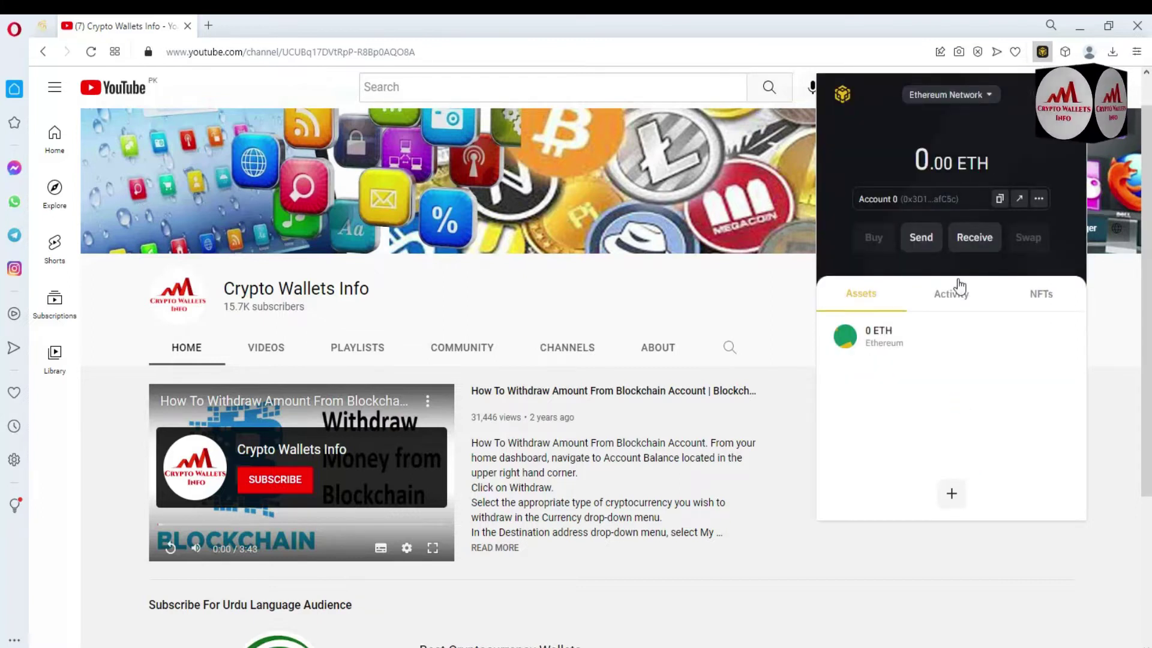
left_click(950, 498)
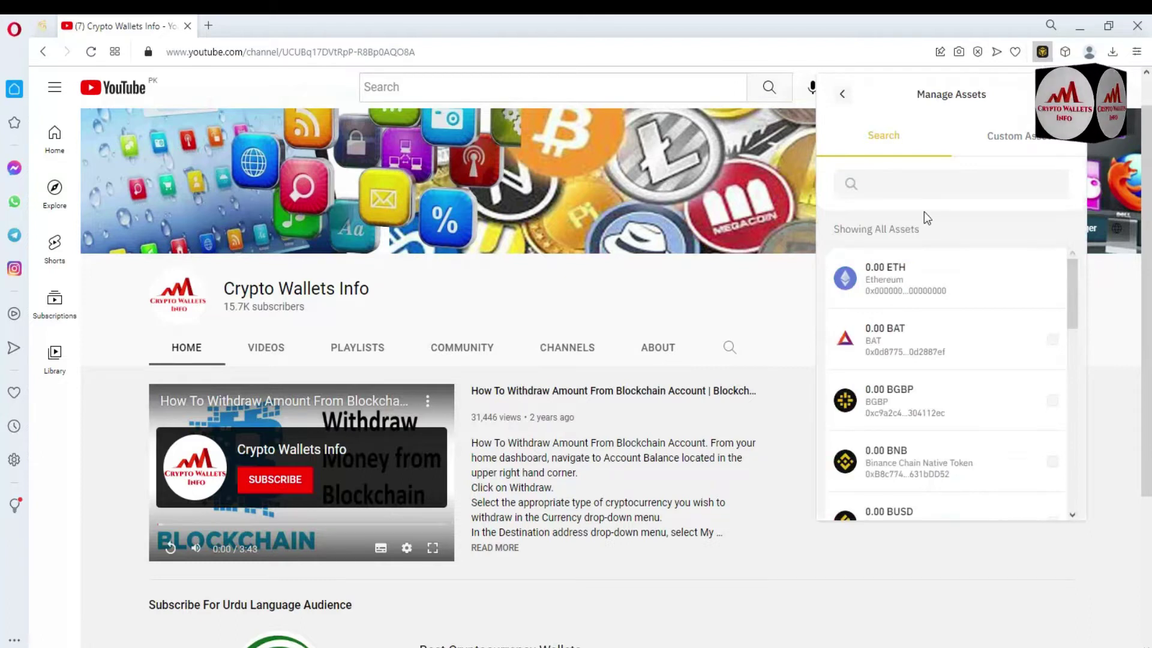
left_click(912, 185)
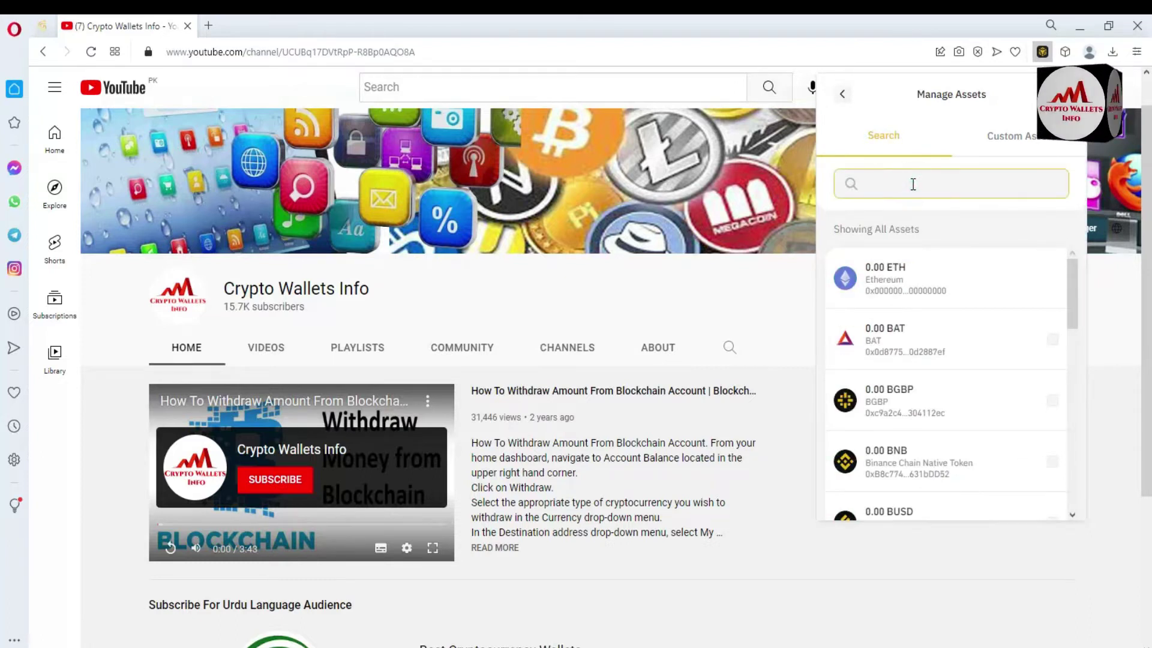
type("ada")
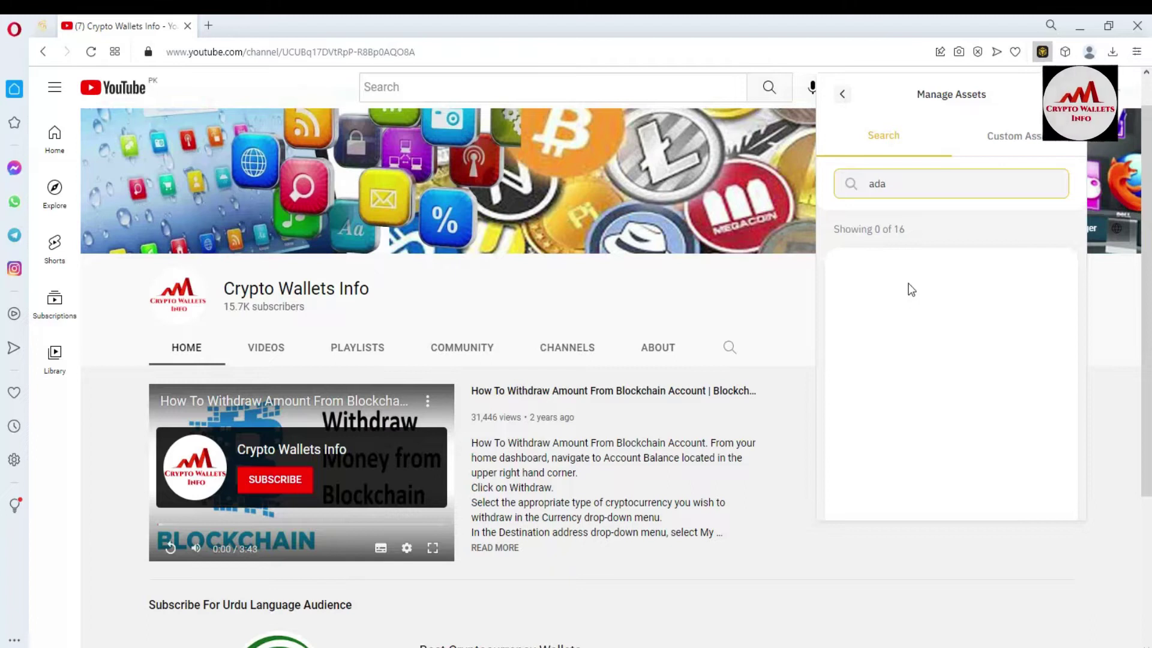
left_click(842, 96)
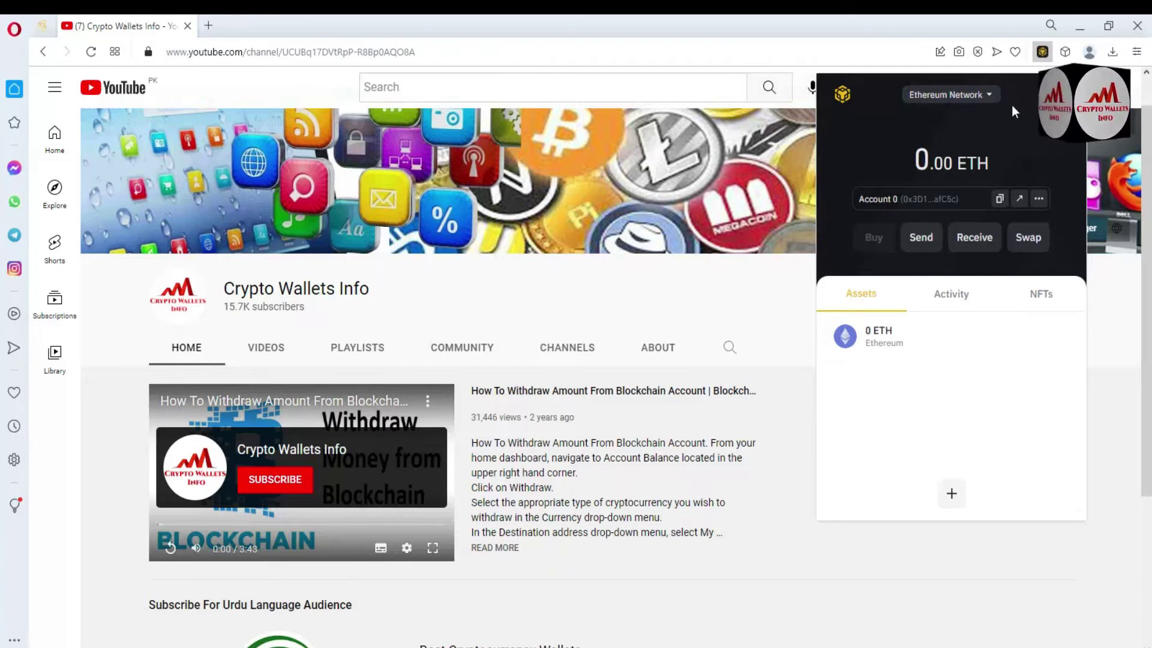
Switch the wallet to BNB Smart Chain Network (0.00 BNB) and bring up Manage Assets
left_click(988, 95)
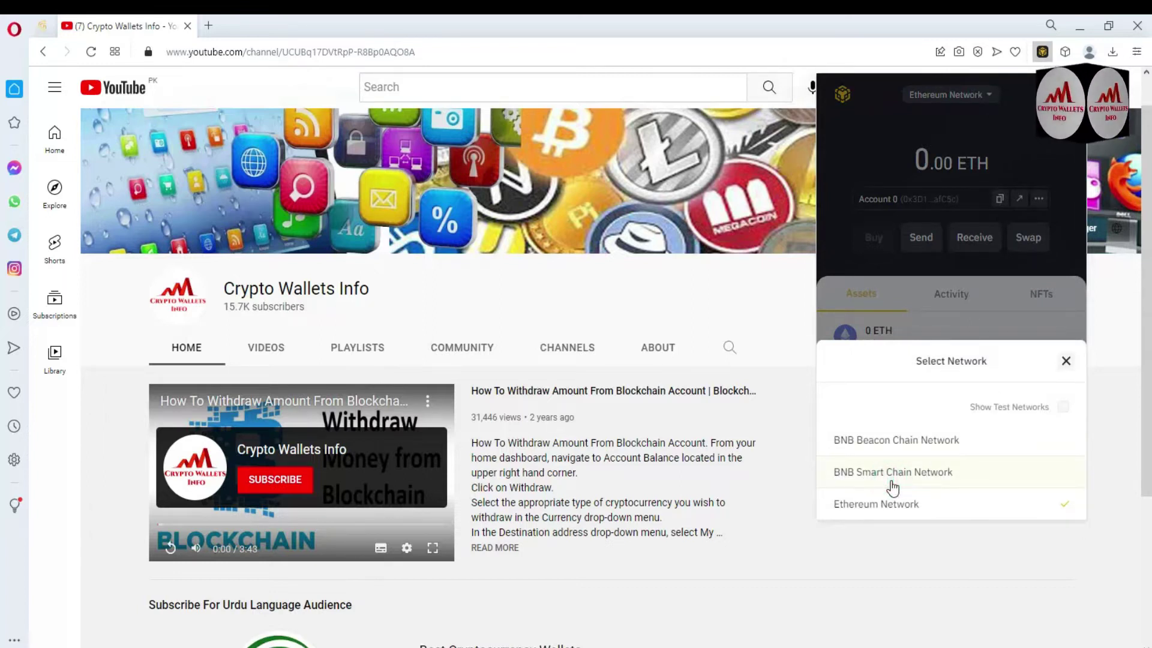
left_click(892, 484)
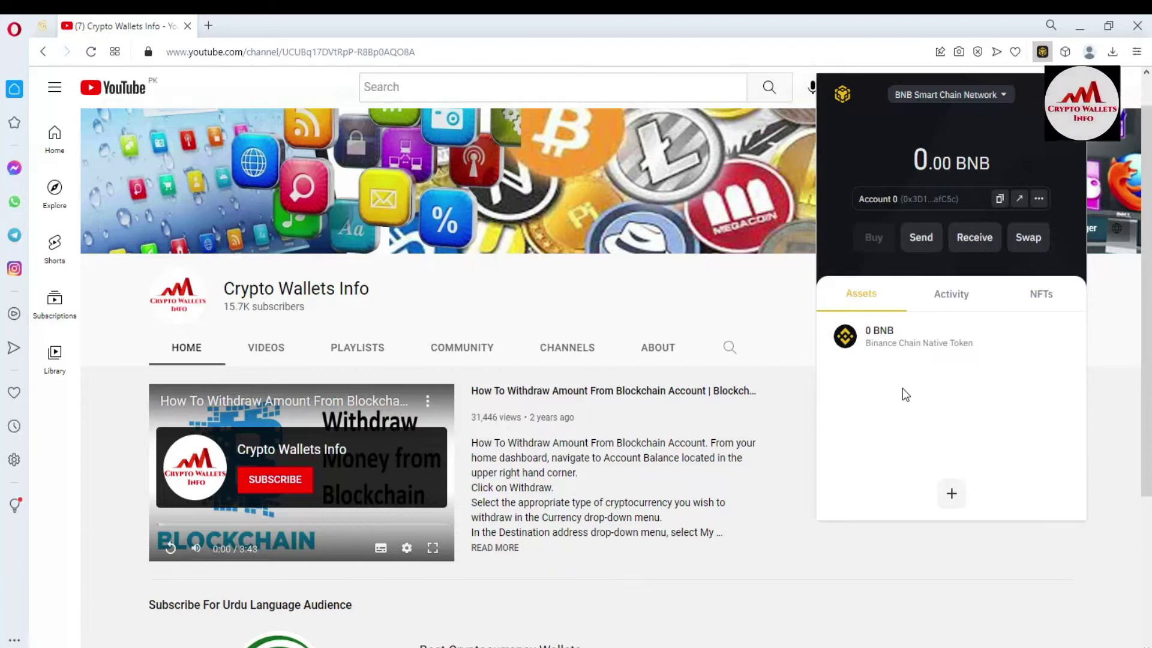
left_click(952, 493)
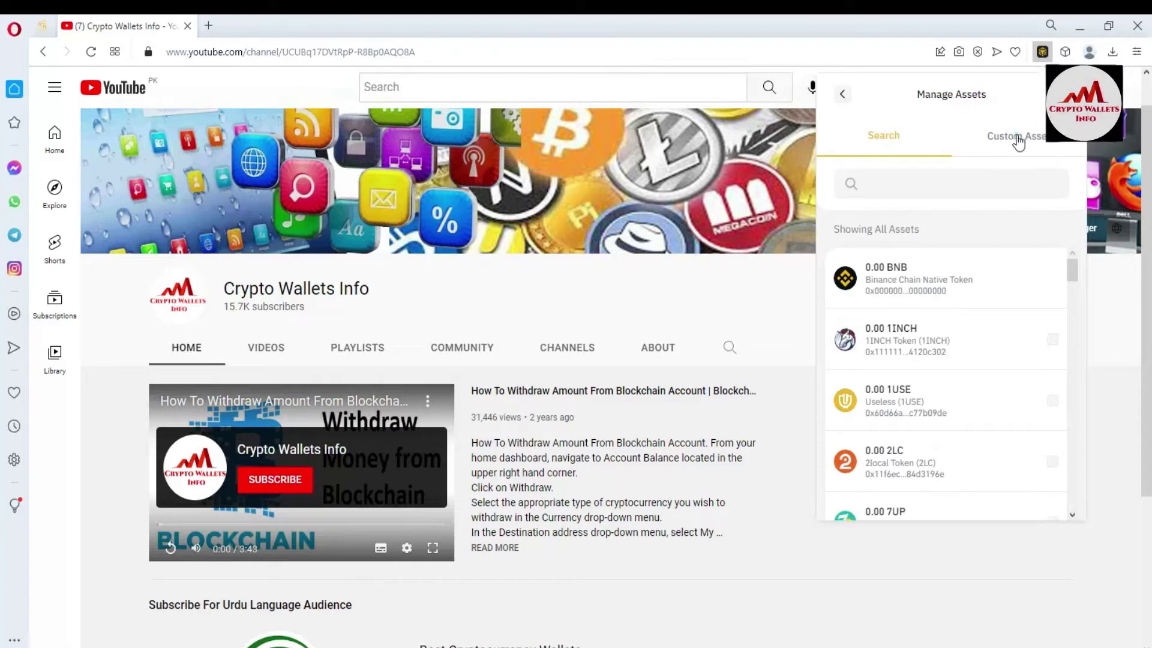
Ready the Custom Assets contract address field, then open CoinMarketCap in a new tab
left_click(1018, 141)
left_click(906, 199)
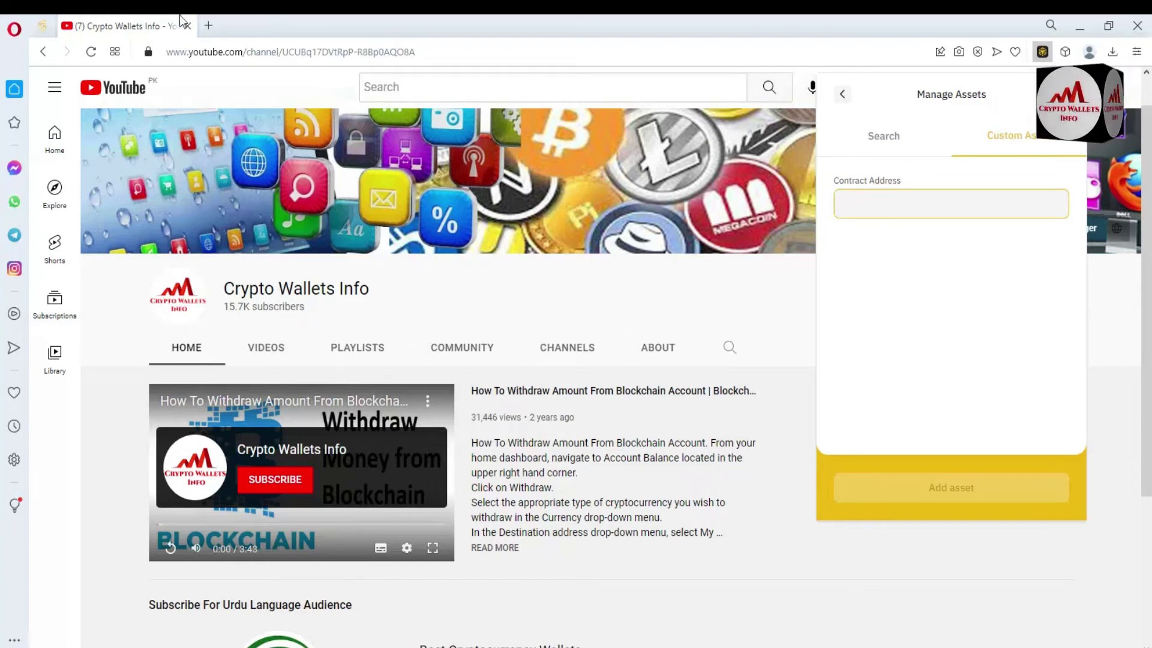
left_click(208, 25)
type("coin")
left_click(239, 134)
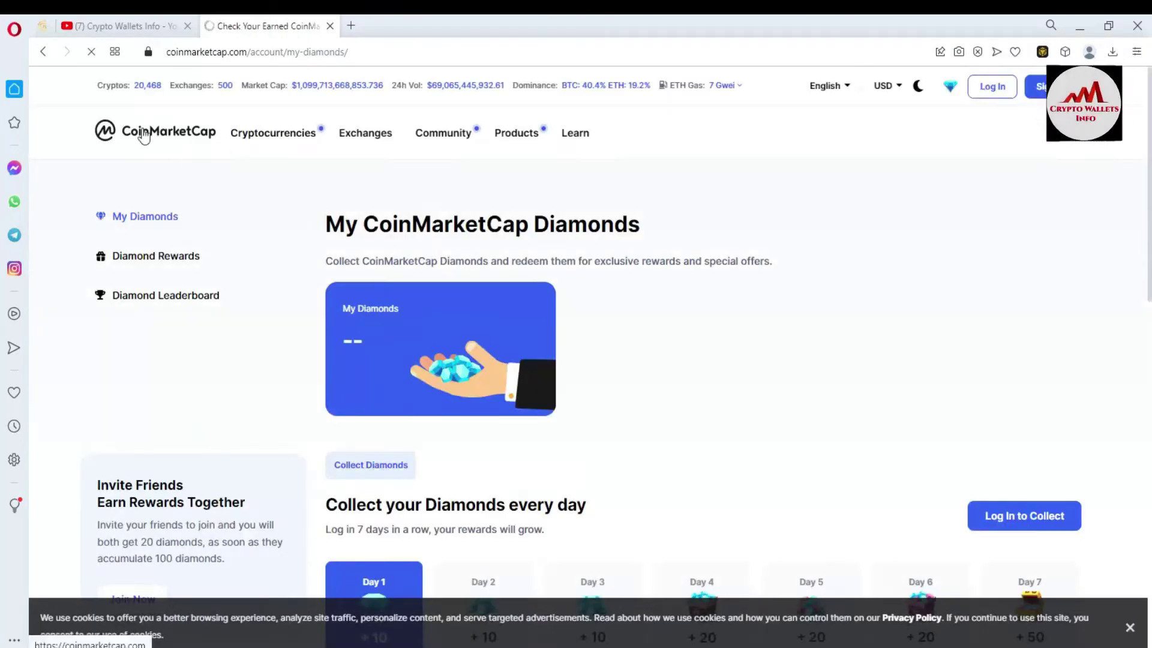
Find Cardano (ADA, $0.5161, +1.15%) in CoinMarketCap's price table and open its coin page
left_click(144, 136)
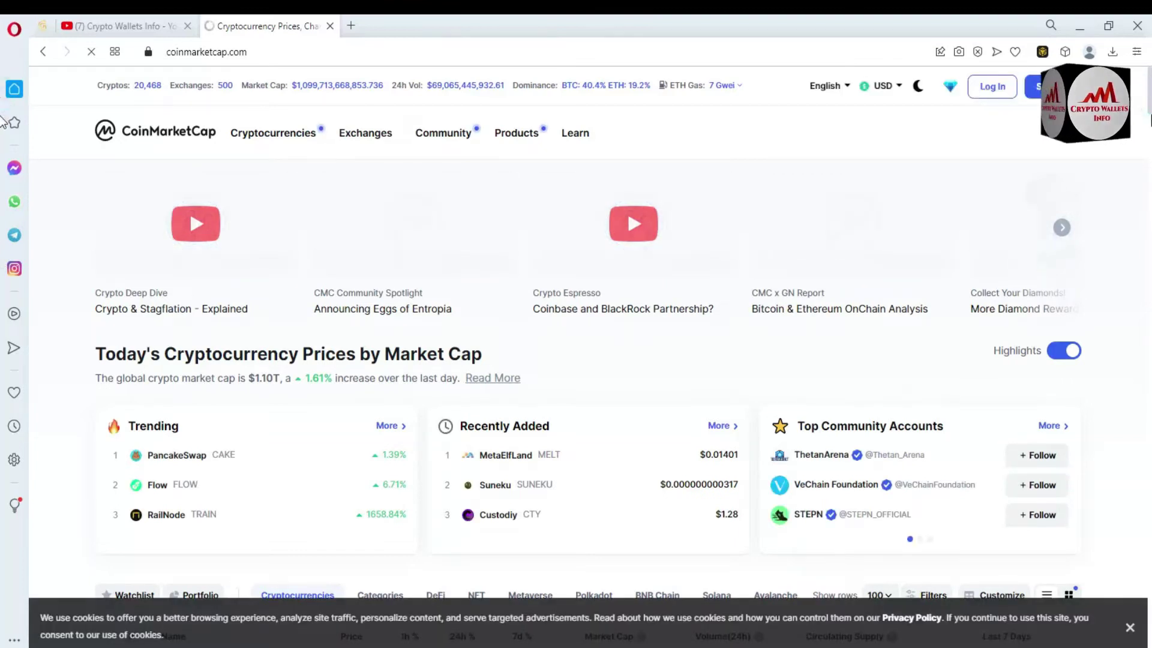
scroll(1149, 118, "down", 7)
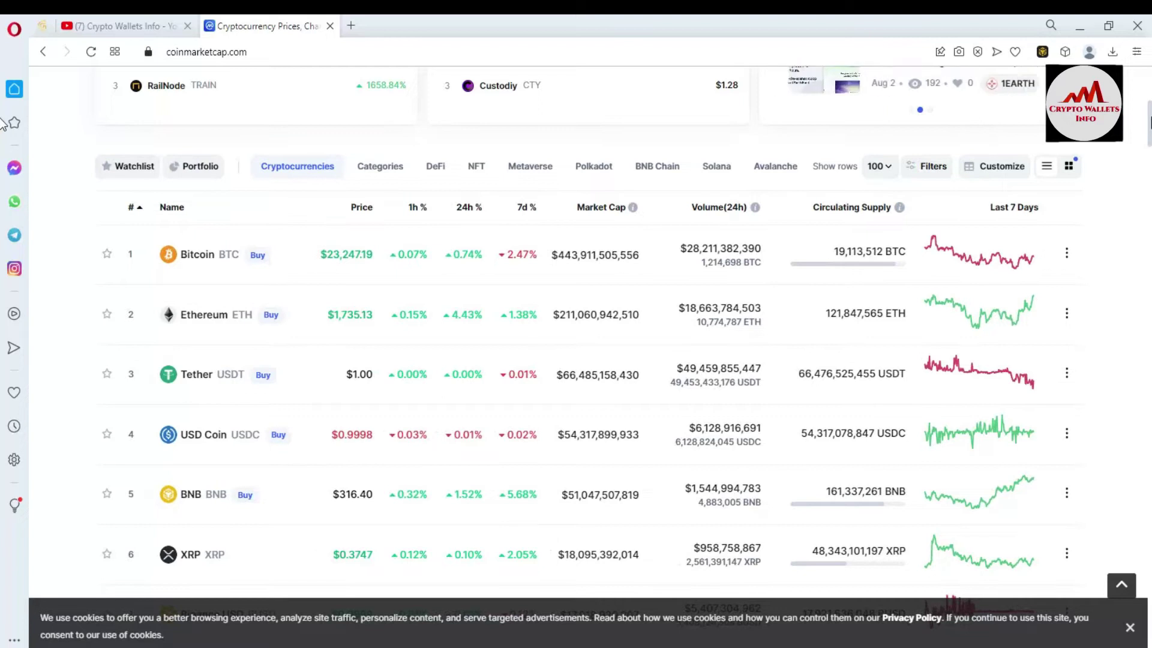
scroll(1149, 122, "down", 6)
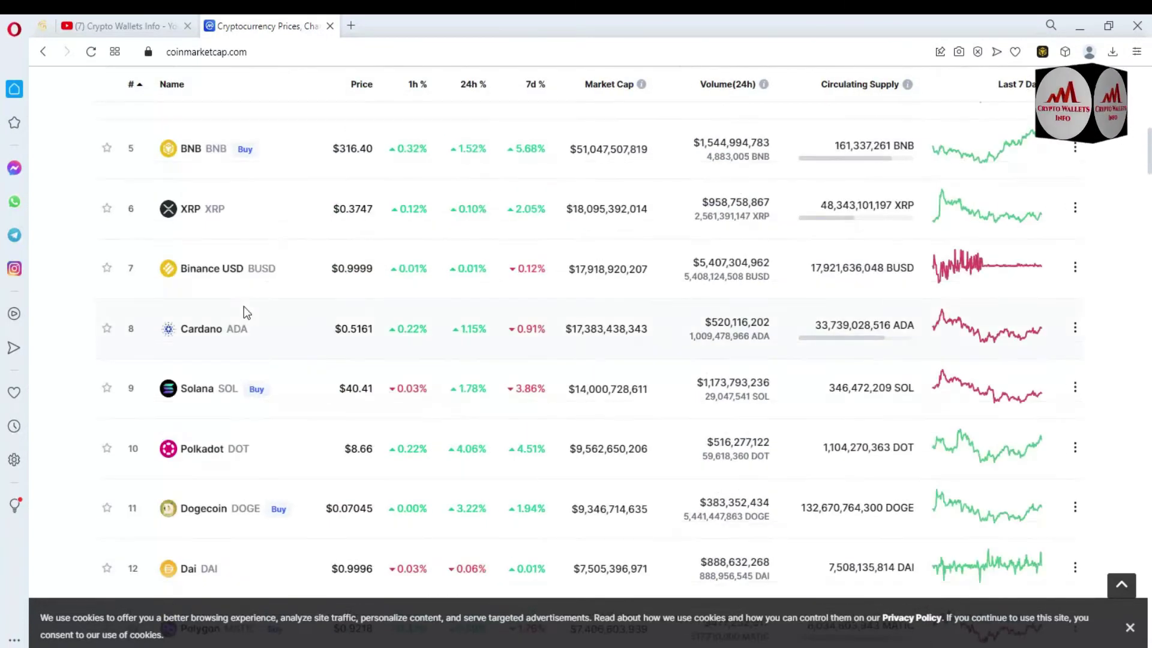
left_click(260, 332)
mouse_move(211, 334)
left_mouse_down()
mouse_move(170, 332)
mouse_move(227, 332)
left_mouse_up()
left_click_drag(322, 329, 404, 330)
left_click_drag(495, 332, 461, 333)
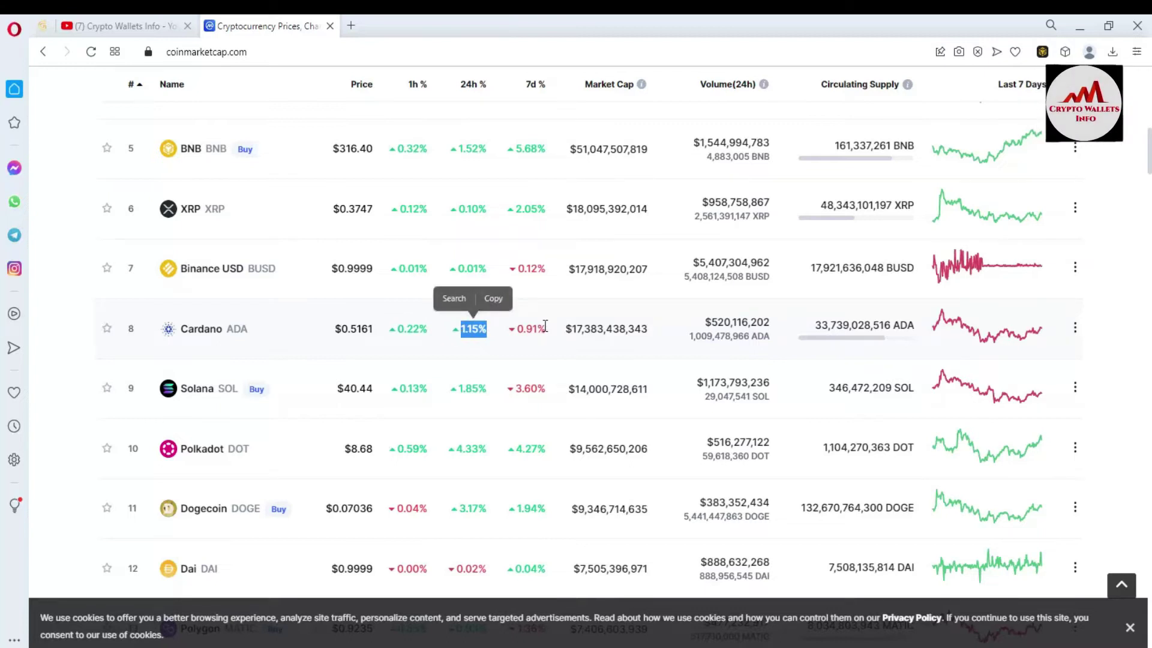
left_click(216, 336)
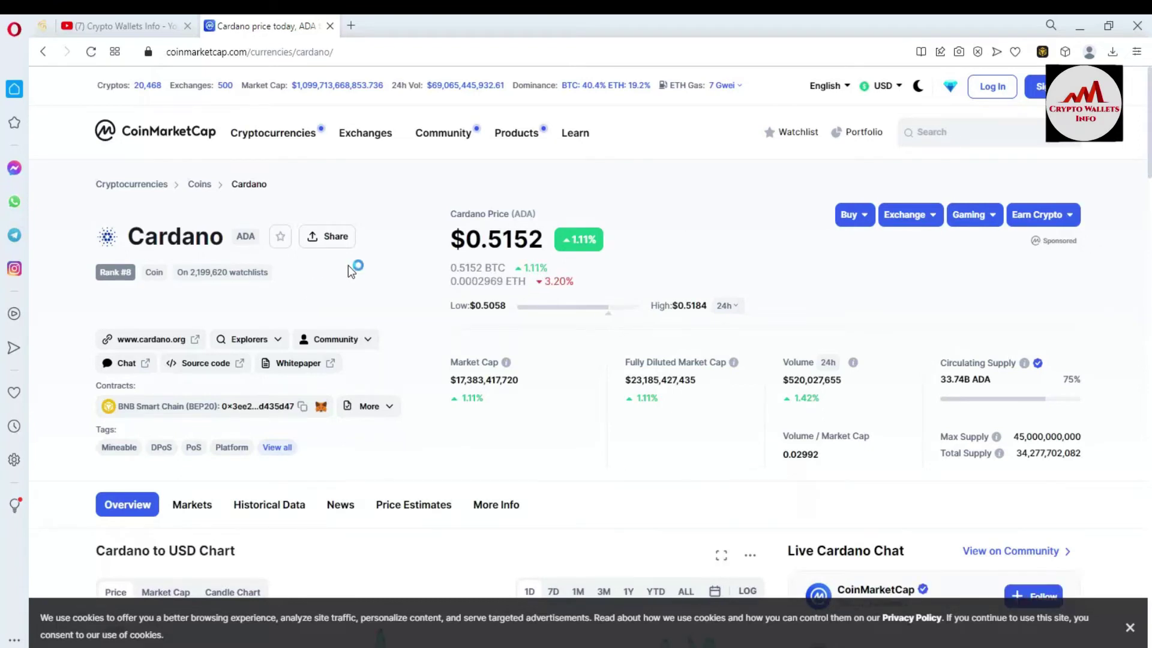
scroll(3, 180, "down", 10)
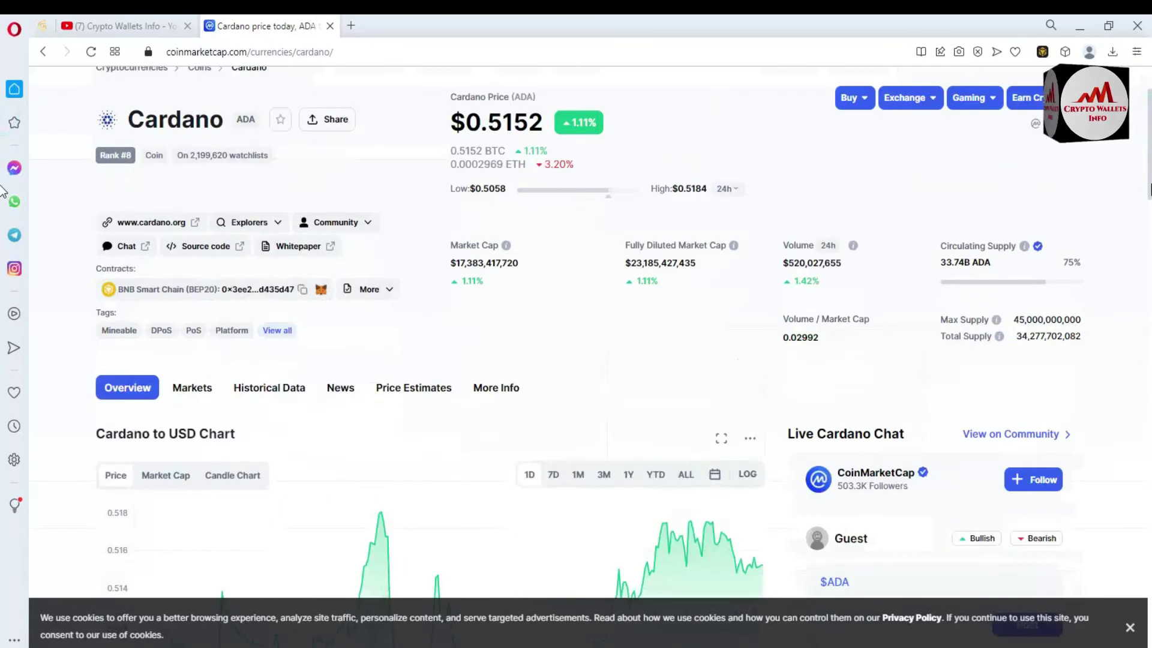
scroll(3, 240, "down", 5)
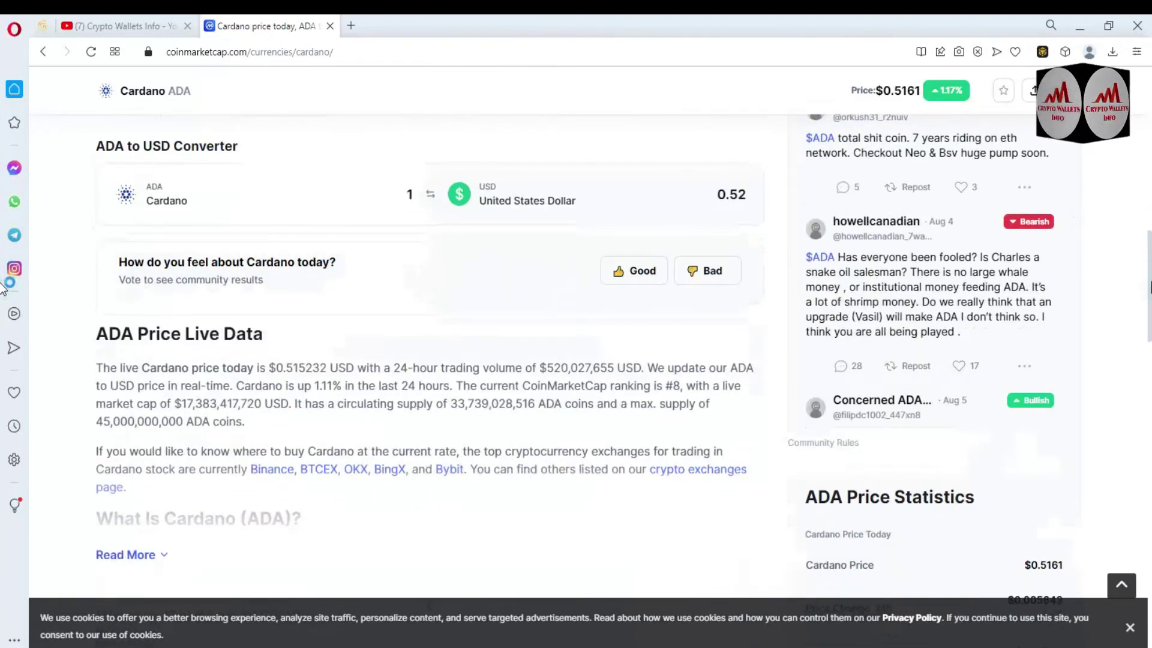
scroll(3, 384, "down", 8)
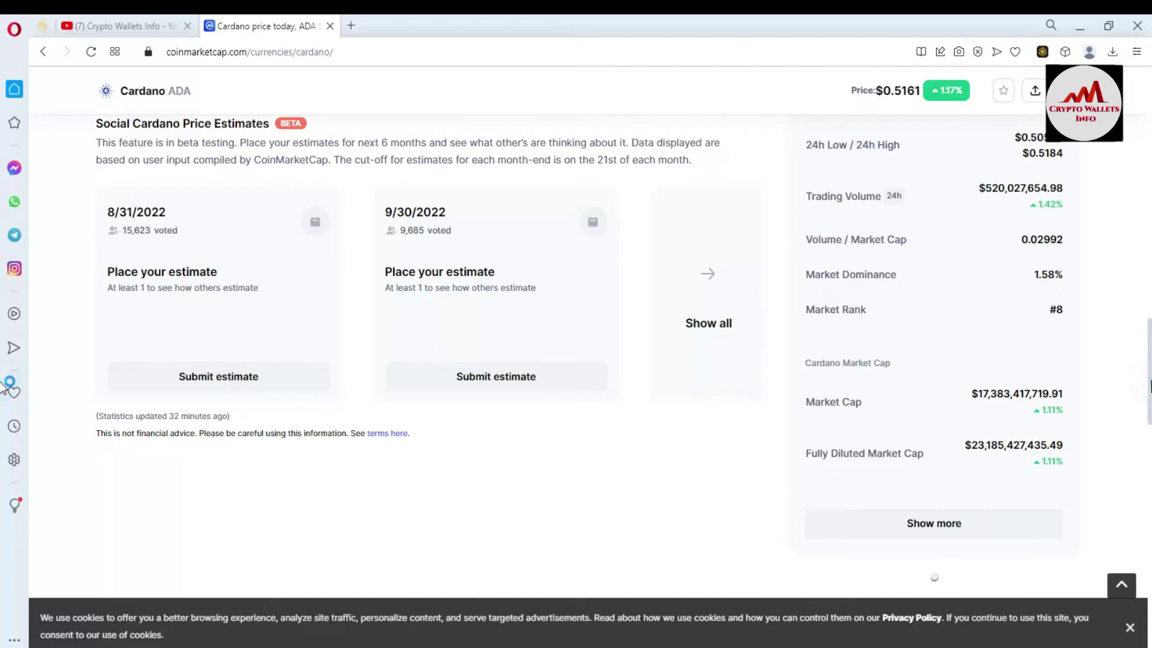
scroll(3, 420, "down", 8)
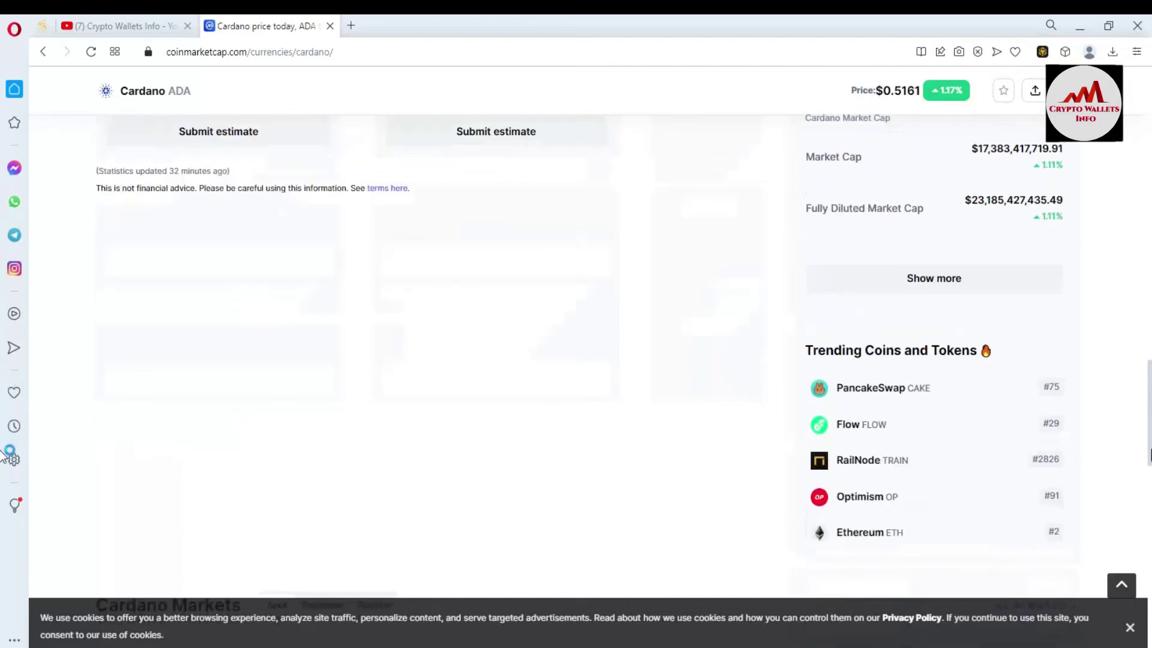
scroll(4, 477, "down", 15)
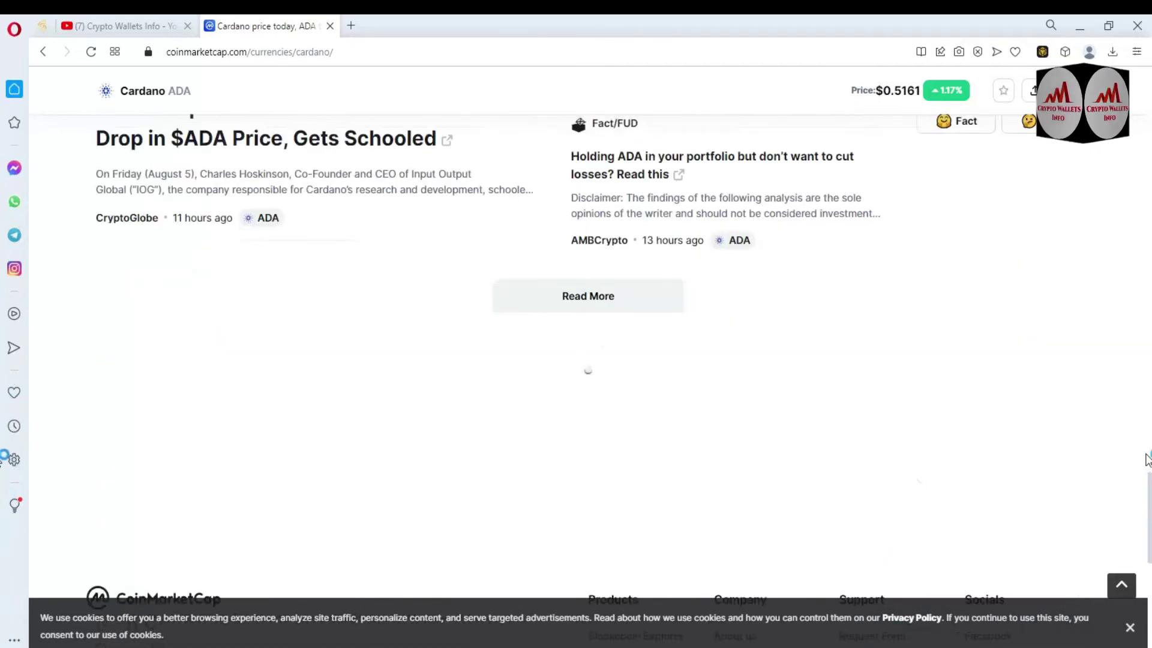
scroll(3, 479, "up", 14)
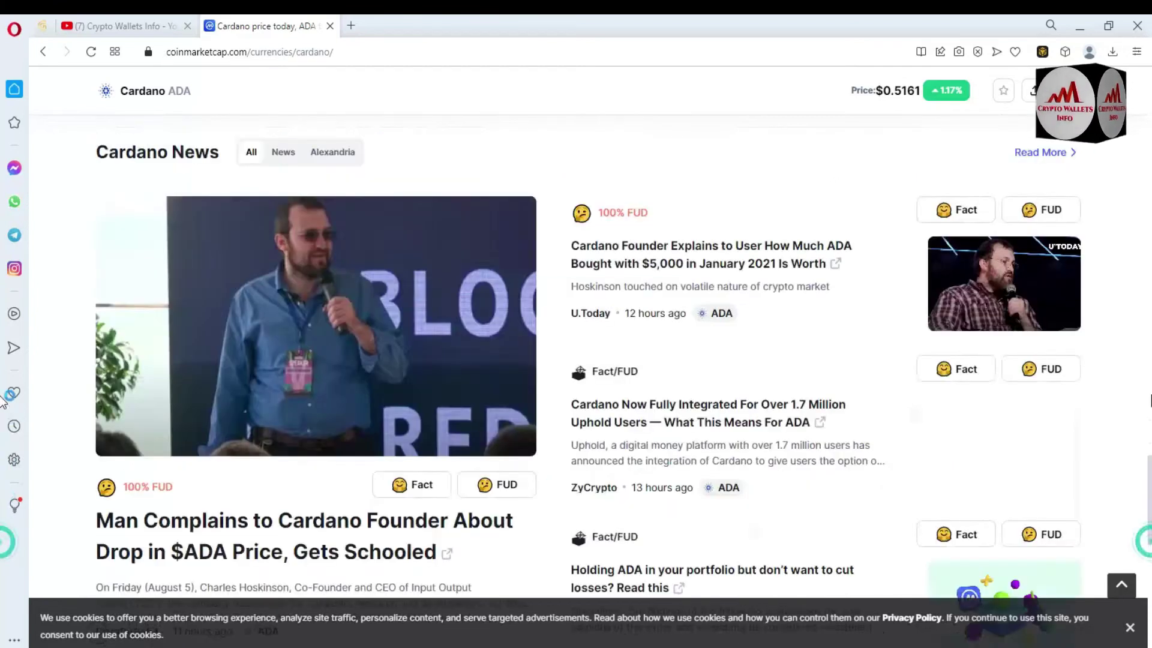
left_click_drag(1149, 384, 1148, 247)
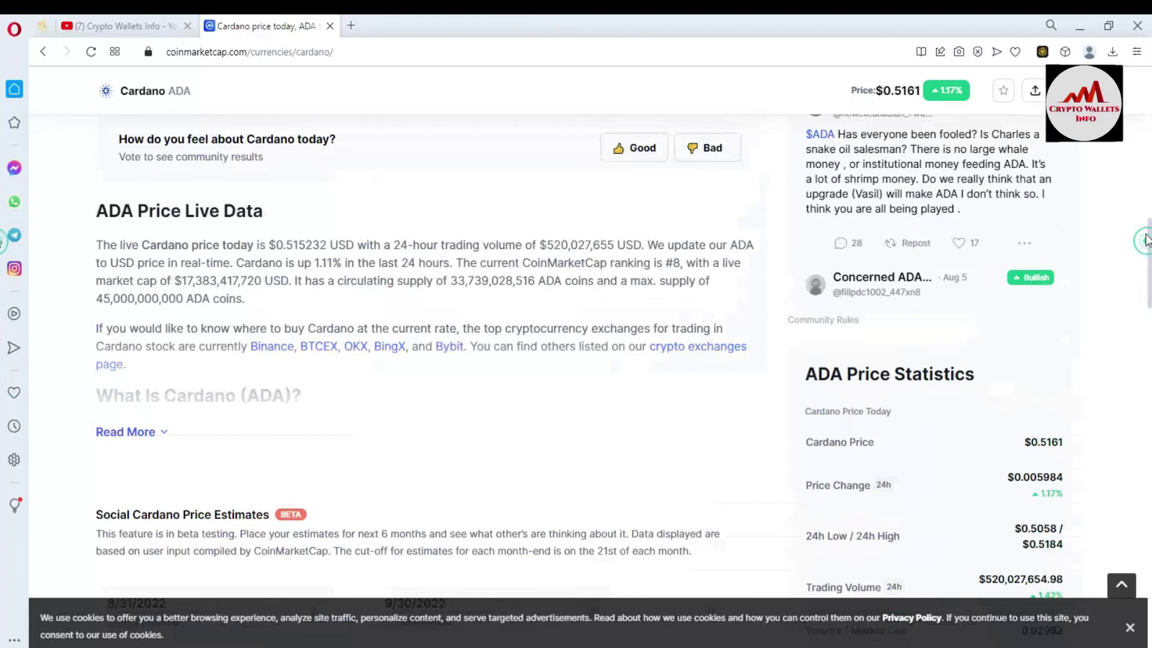
left_click_drag(1149, 244, 1149, 87)
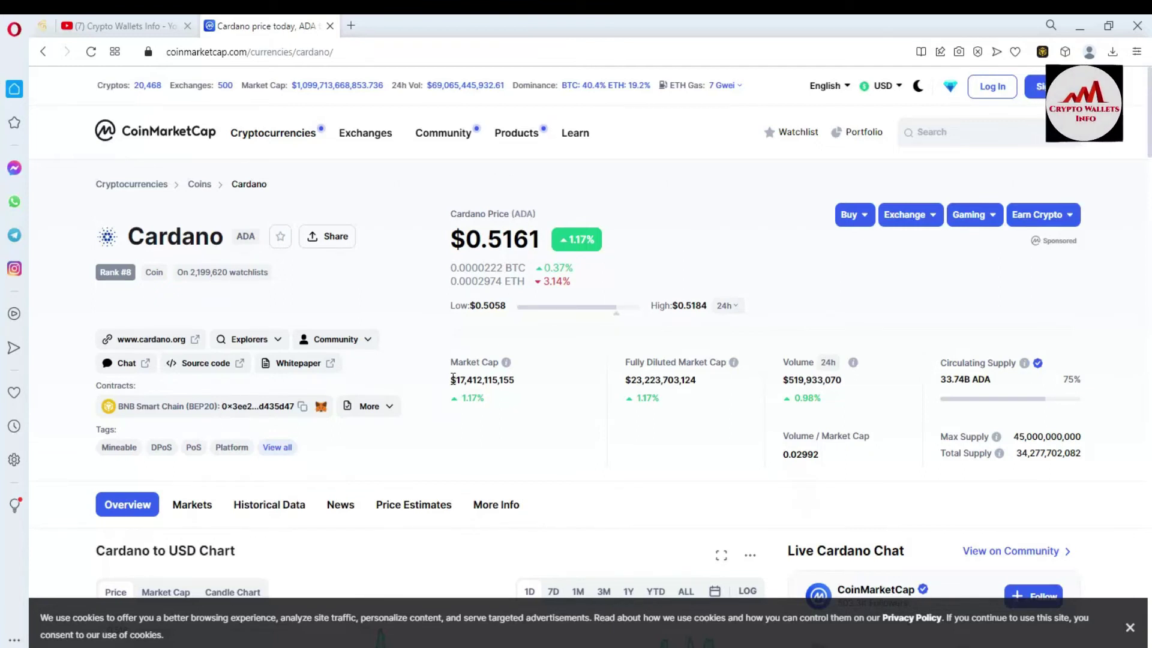
left_click(157, 338)
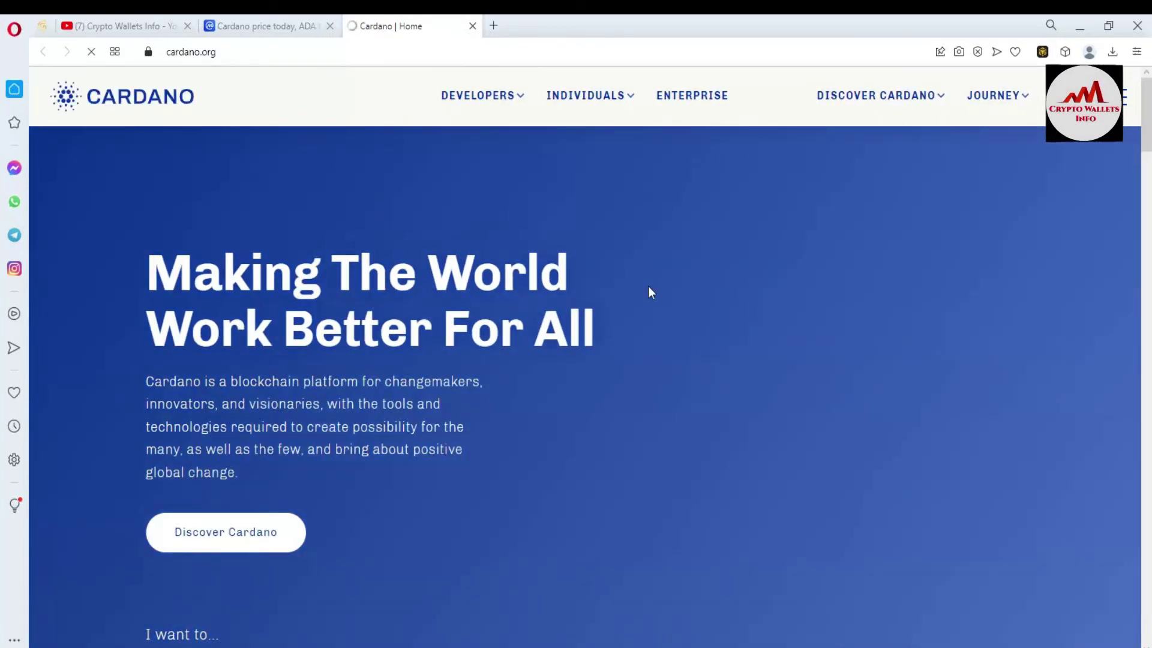
scroll(4, 149, "down", 5)
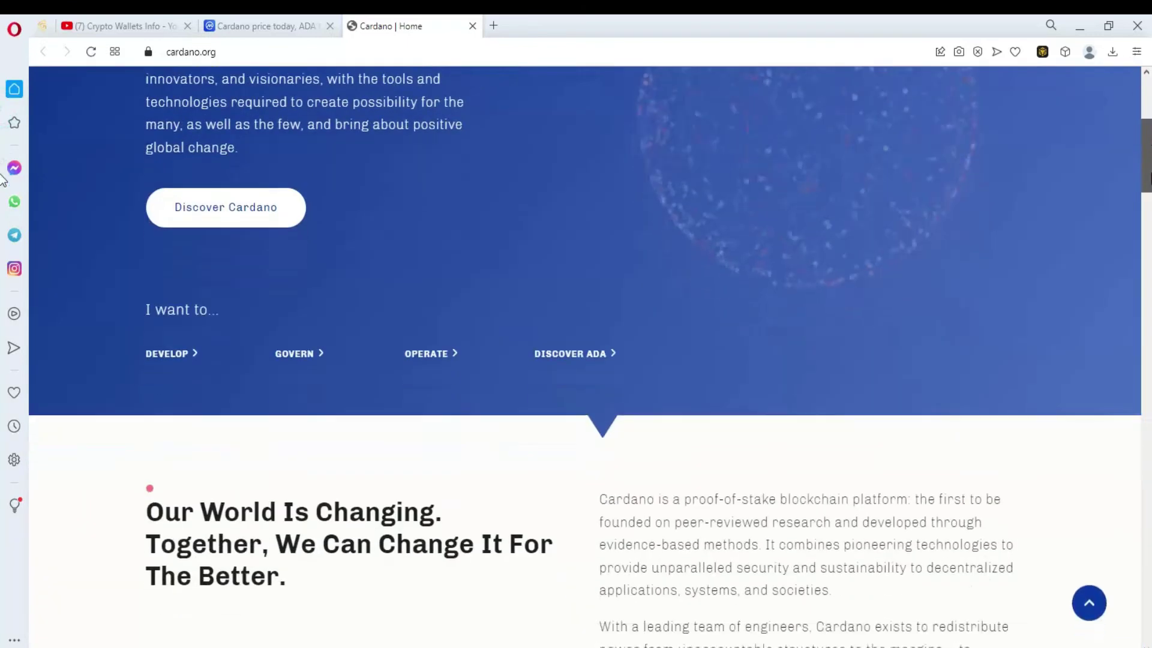
scroll(3, 179, "down", 12)
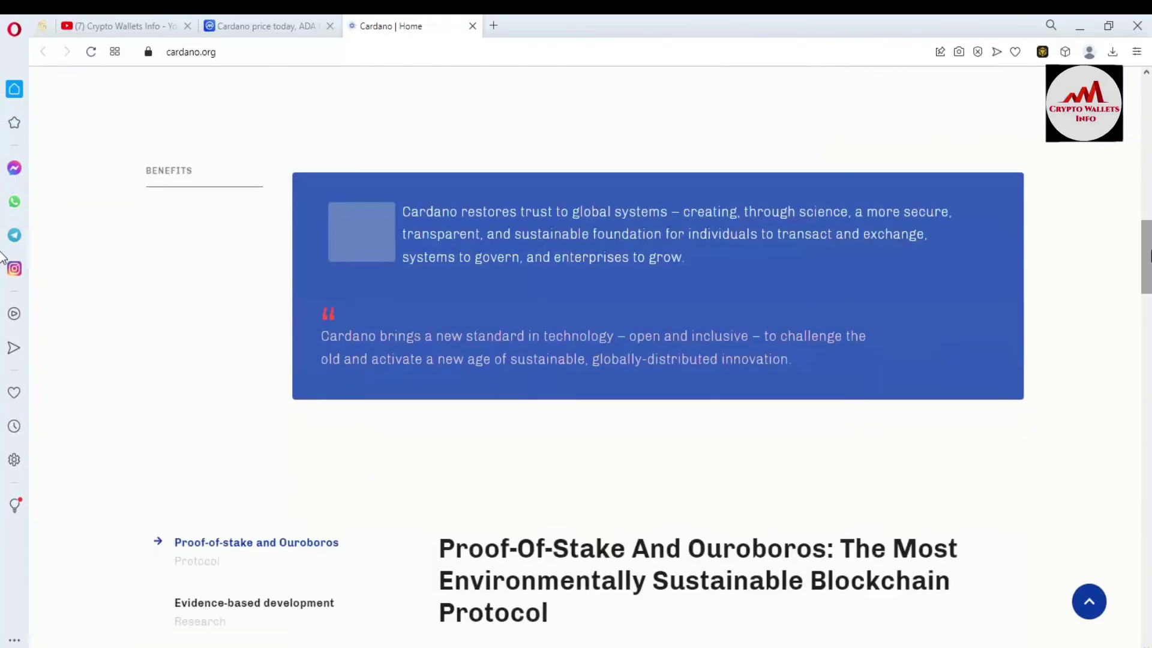
scroll(3, 258, "down", 5)
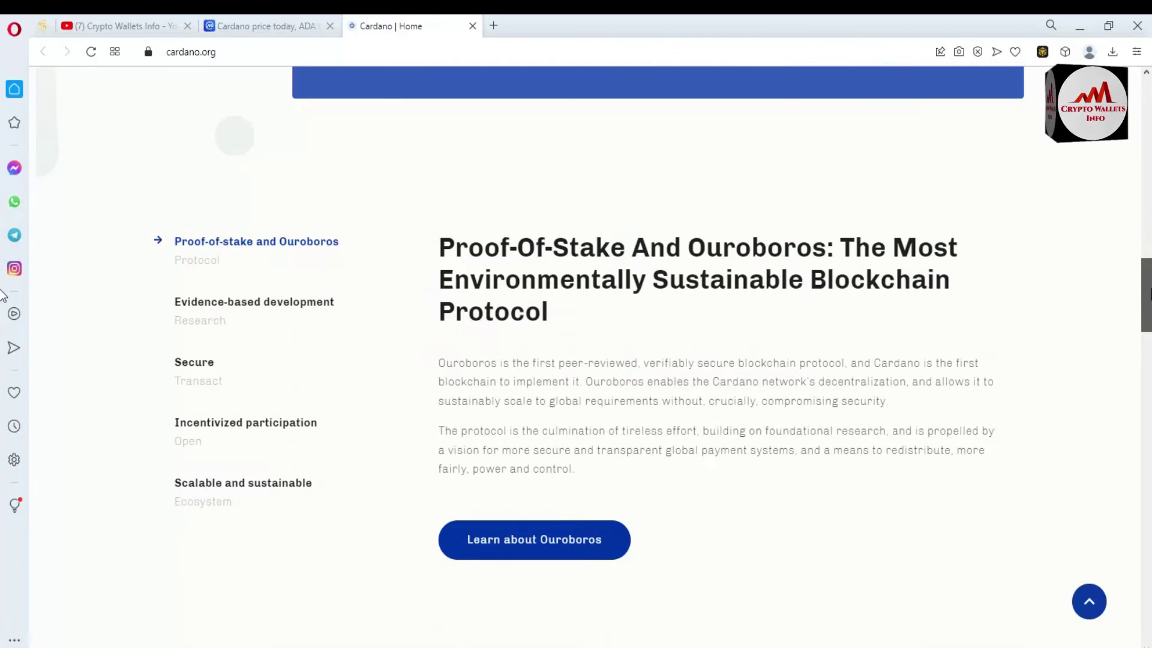
scroll(3, 295, "down", 10)
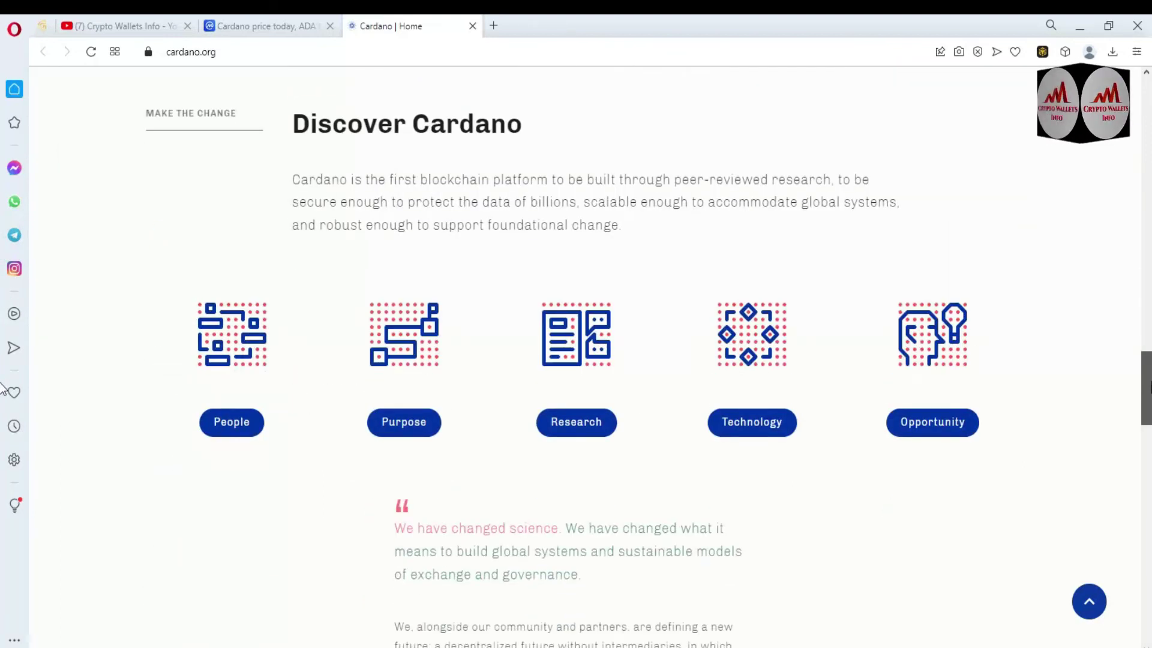
scroll(3, 389, "down", 10)
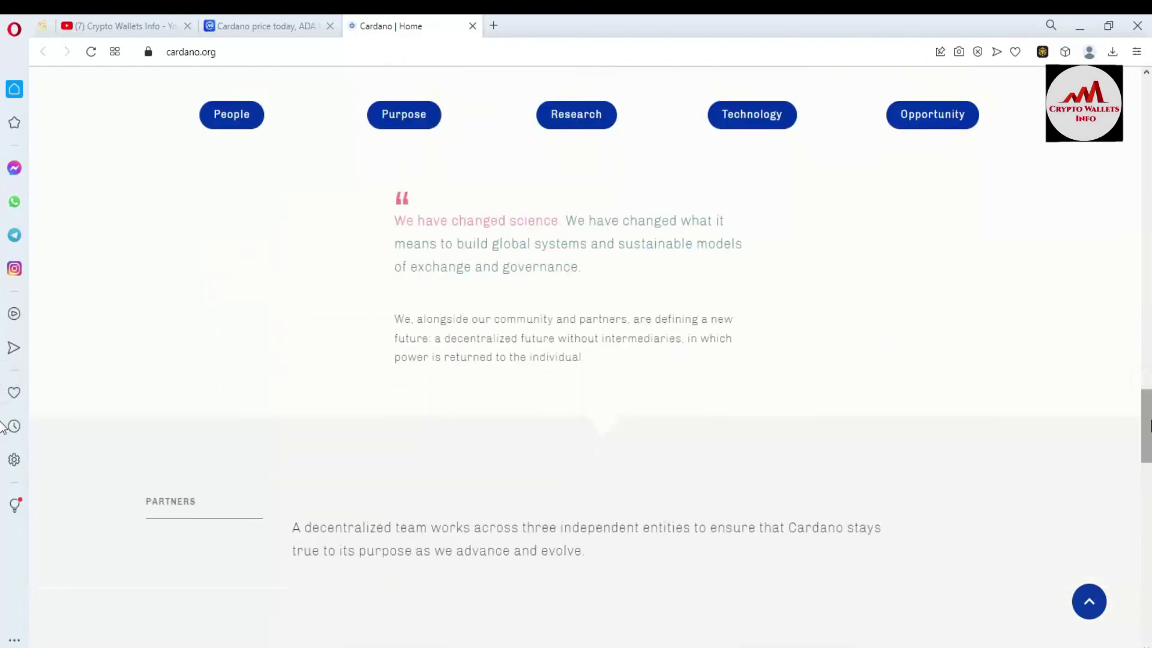
scroll(3, 469, "down", 5)
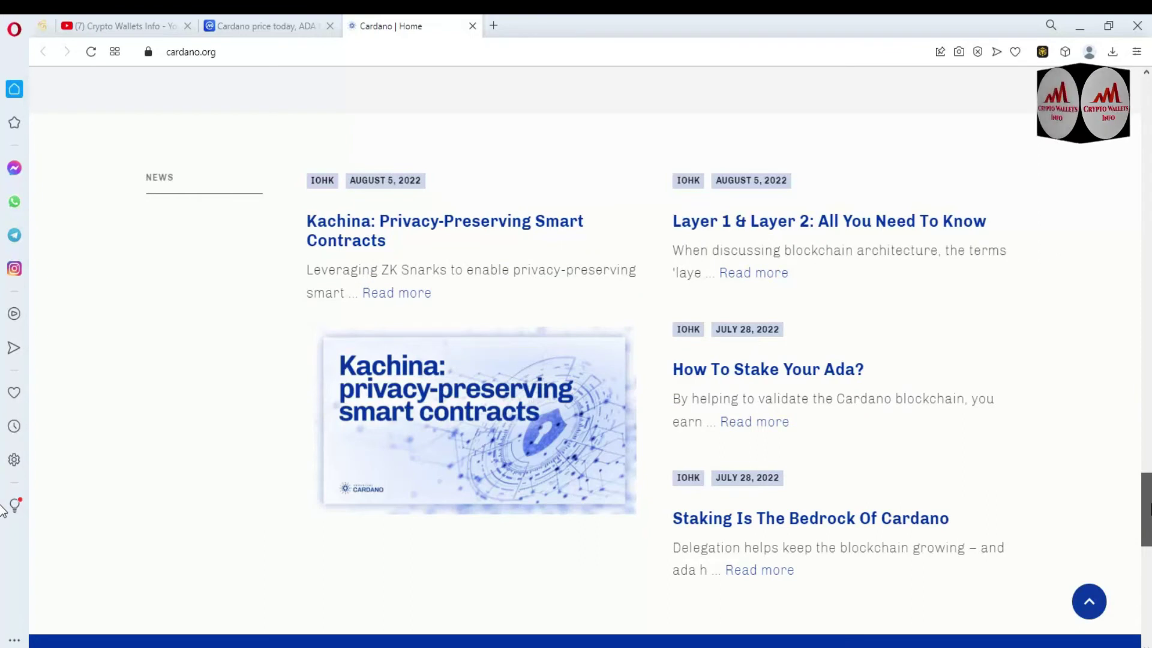
scroll(3, 508, "up", 15)
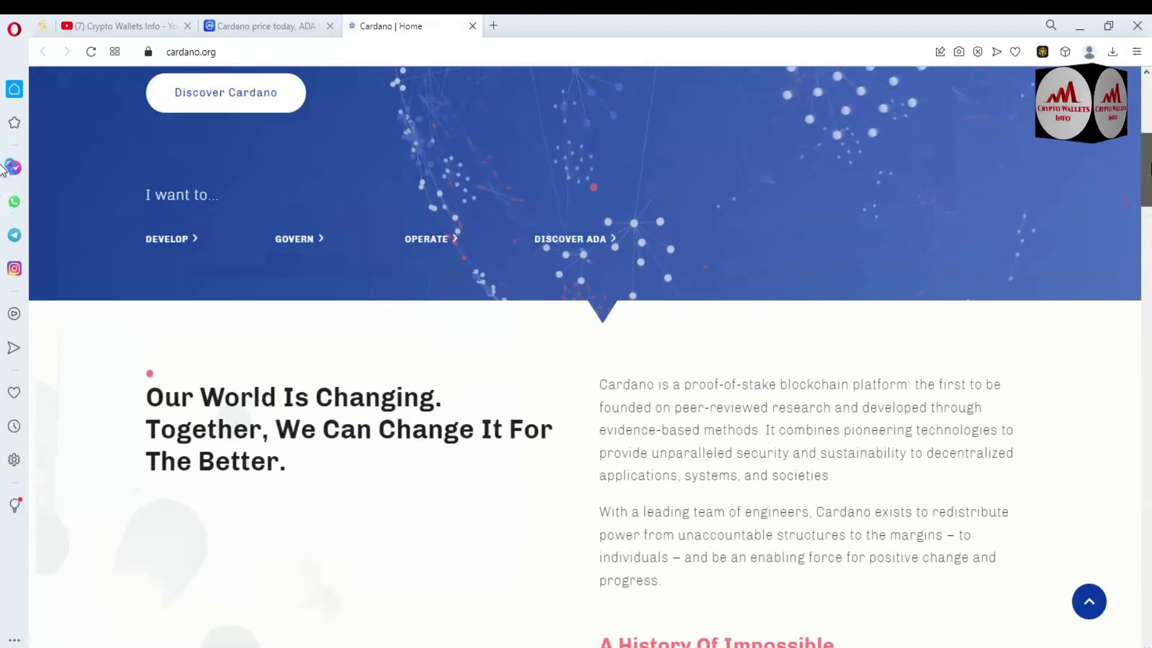
scroll(3, 169, "up", 6)
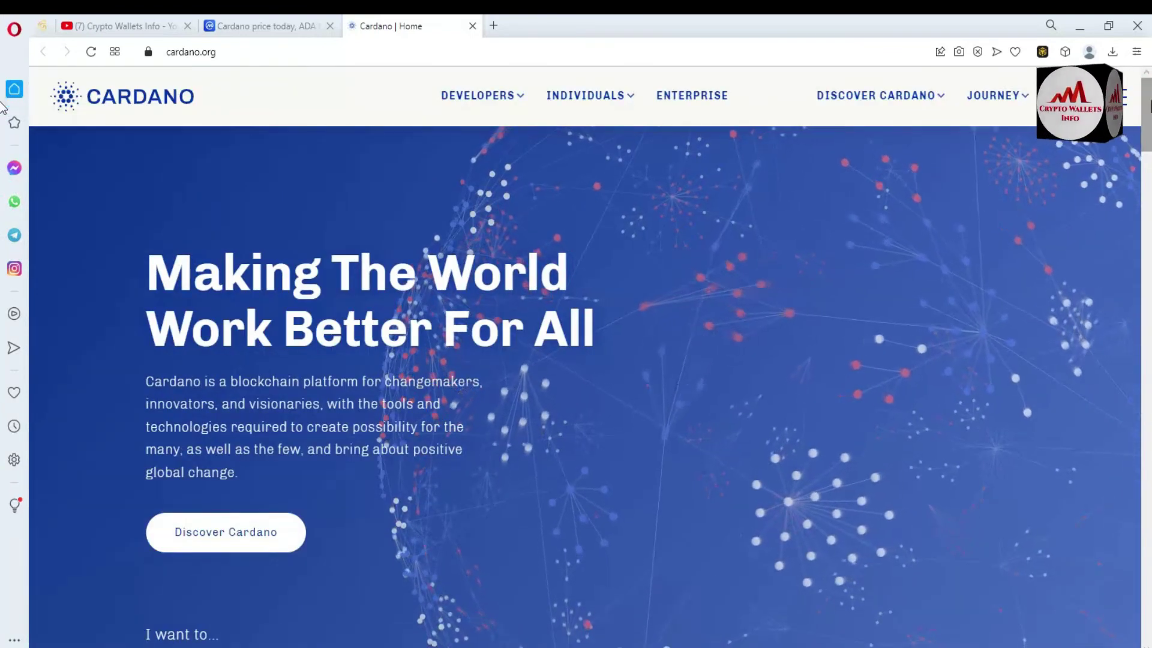
Open Cardano's BNB Smart Chain (BEP20) contract from CoinMarketCap on BscScan in a new tab
left_click(237, 25)
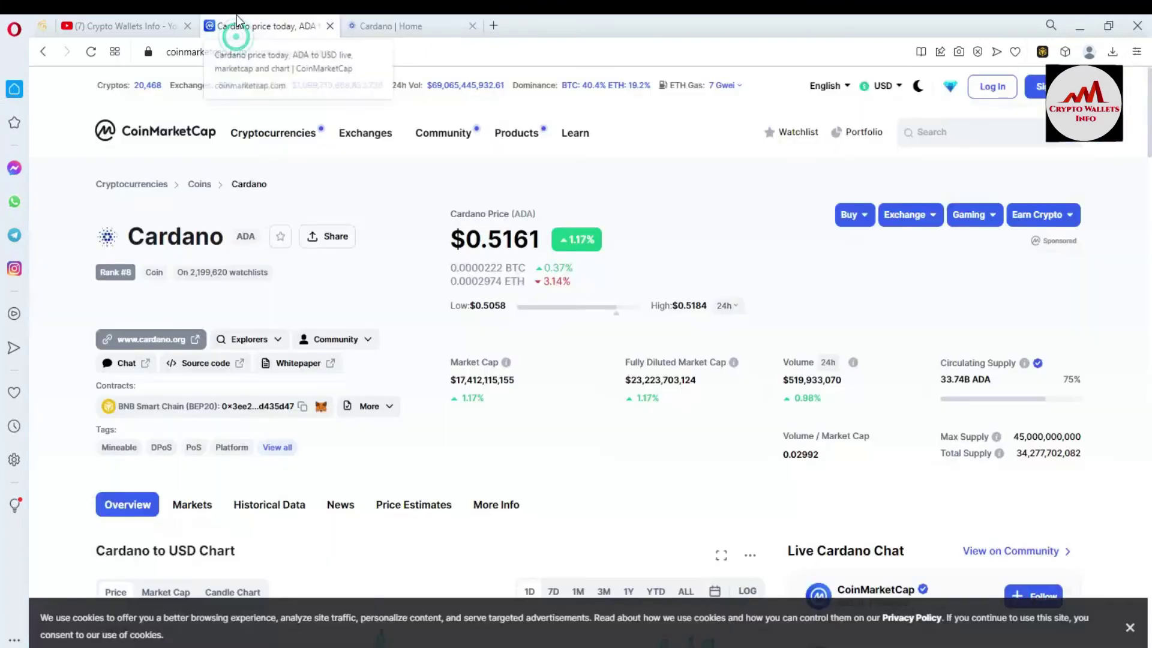
left_click_drag(99, 406, 284, 406)
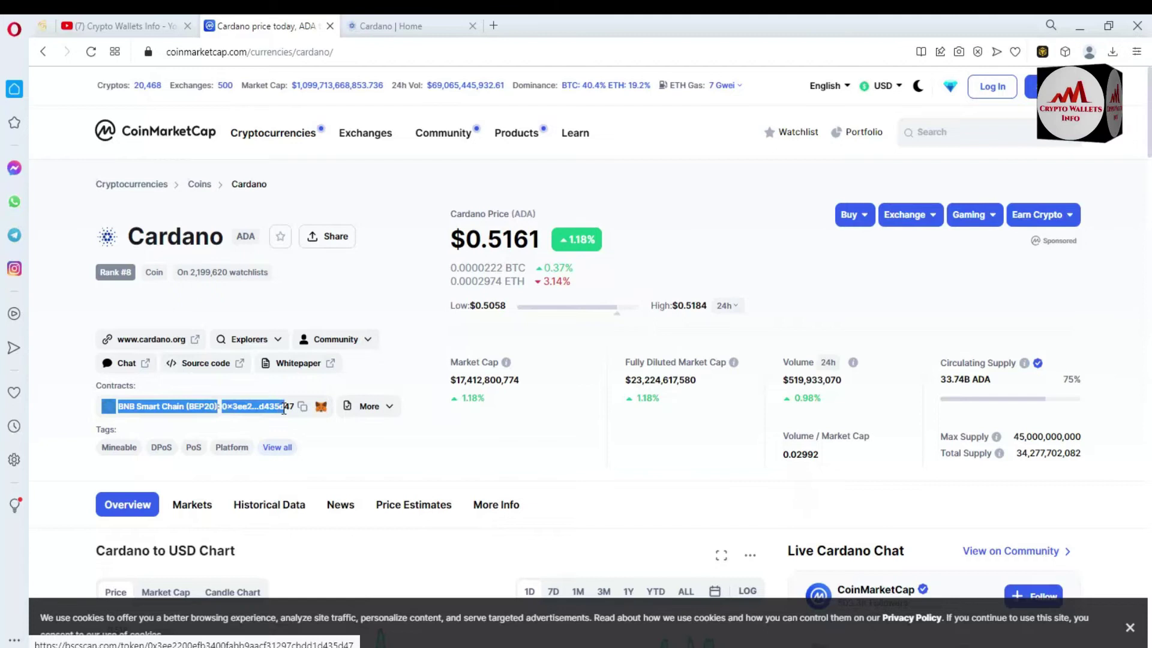
left_click(413, 394)
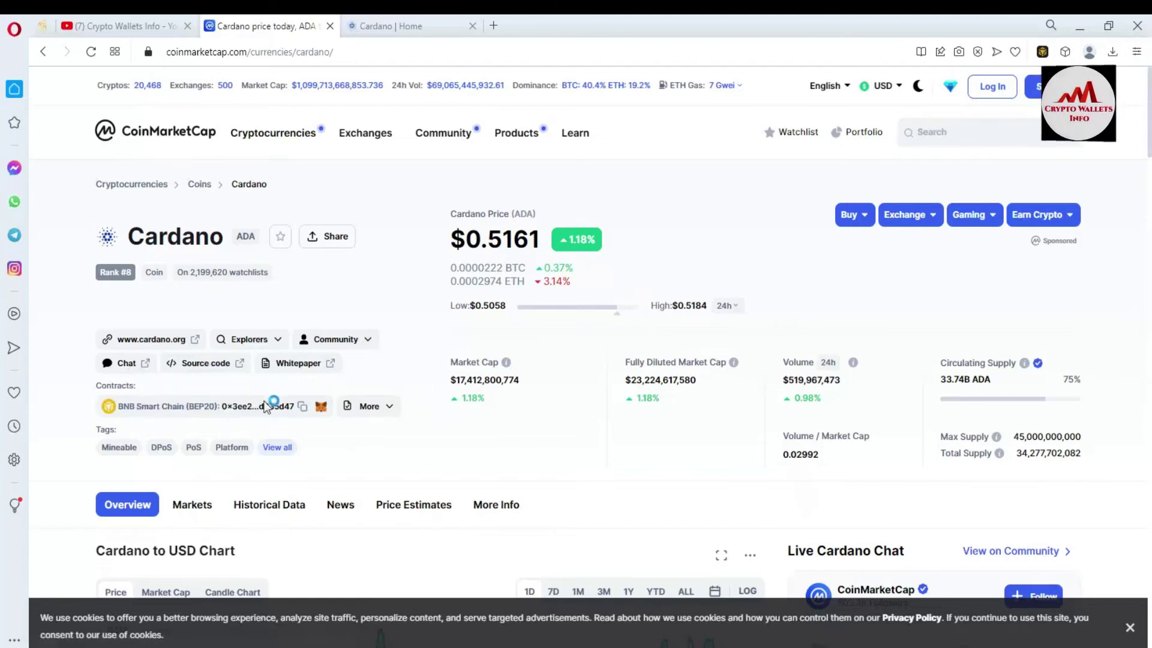
left_click(261, 406)
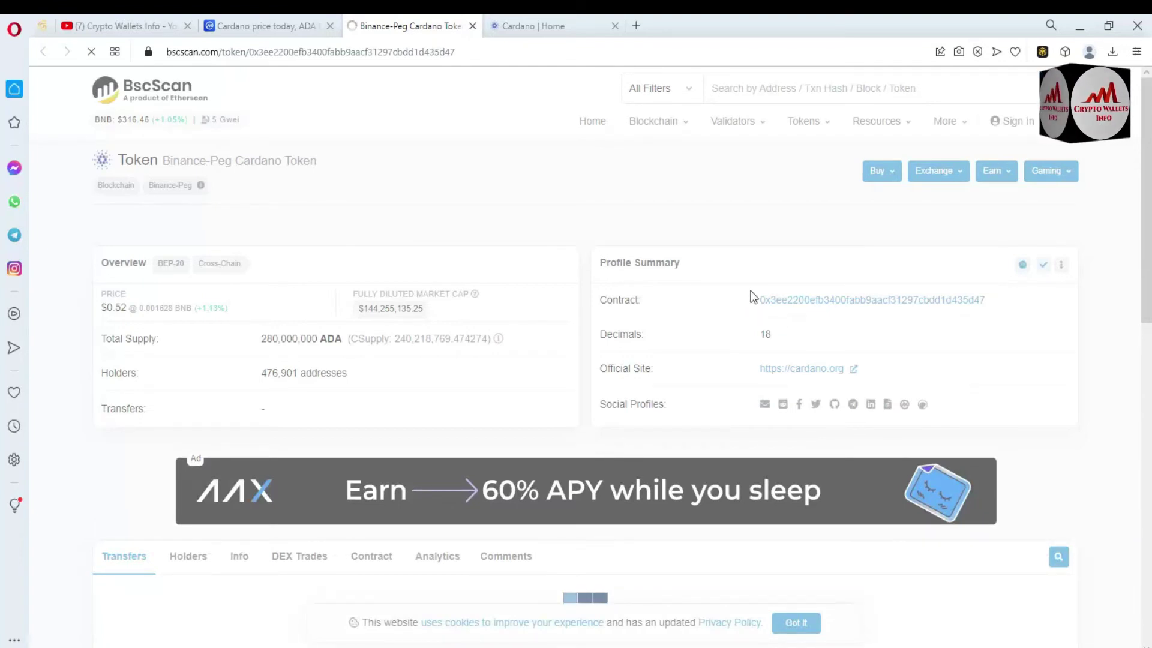
left_click(743, 301)
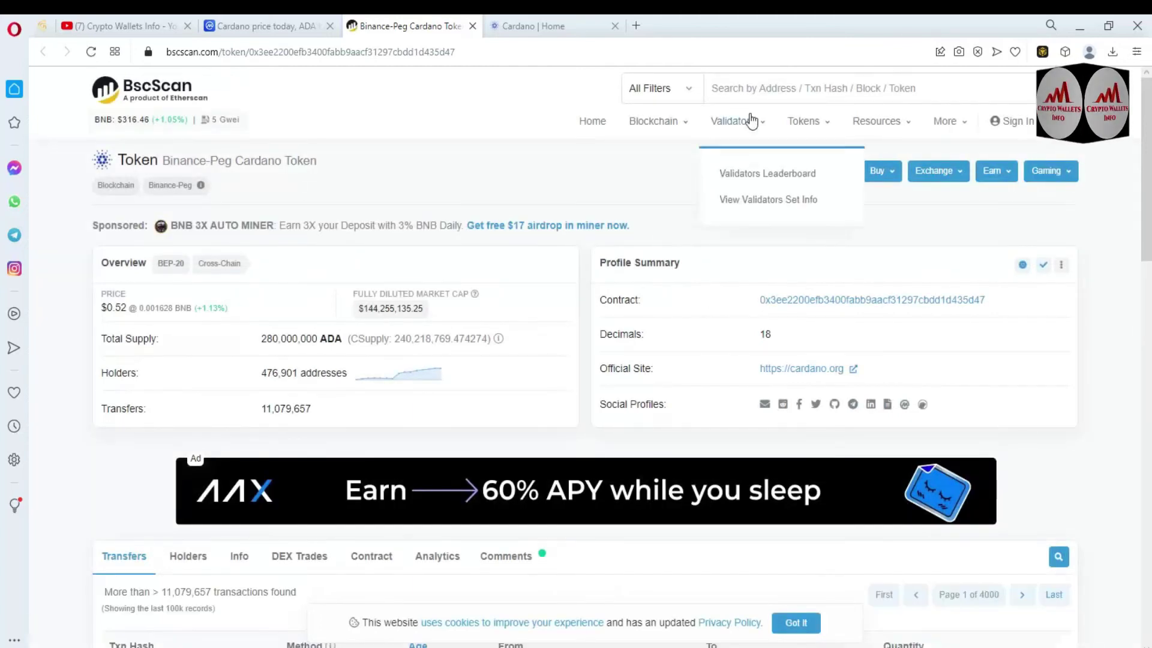
Copy the Binance-Peg Cardano Token contract address from BscScan and reopen Binance Wallet
left_click(746, 88)
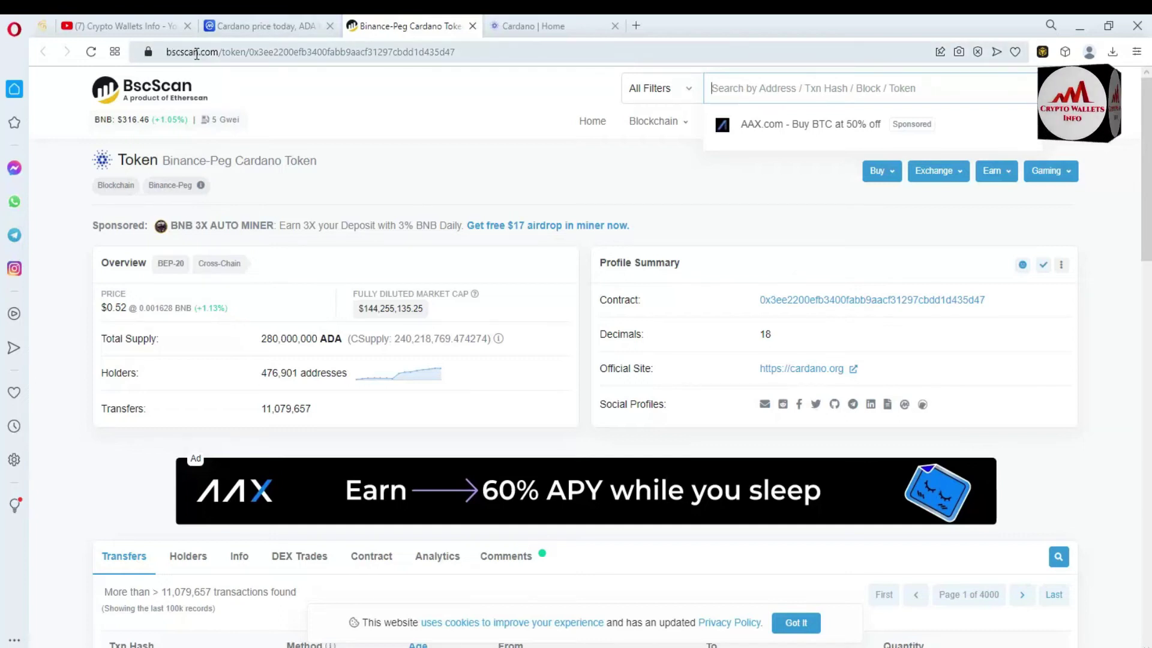
left_click(624, 200)
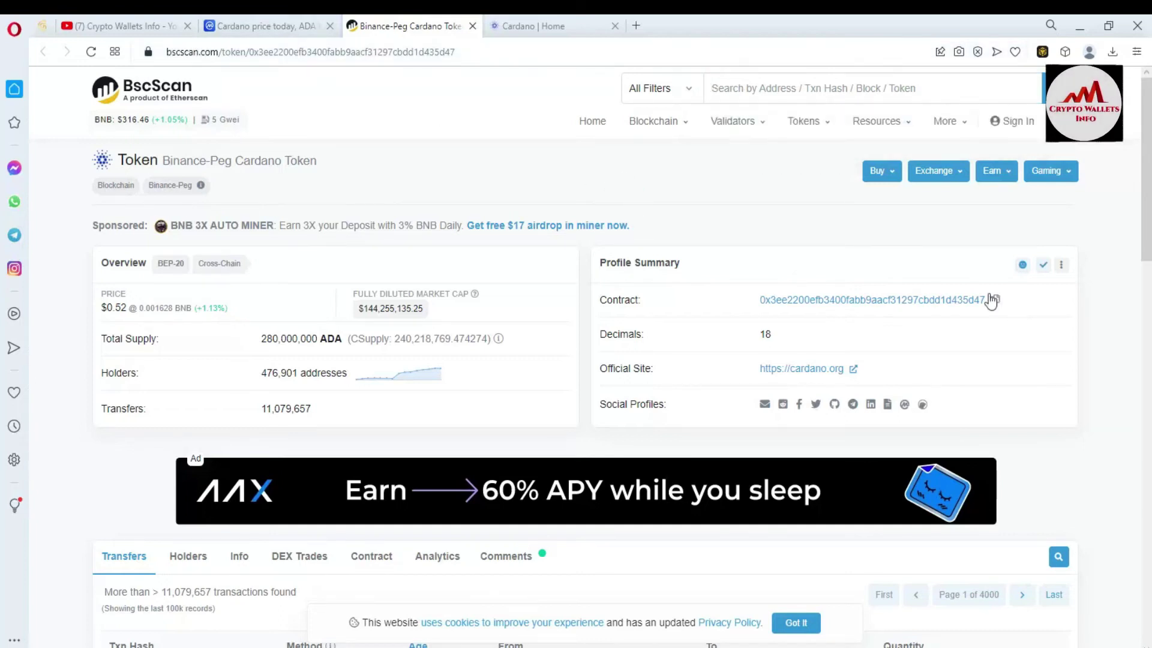
left_click(995, 300)
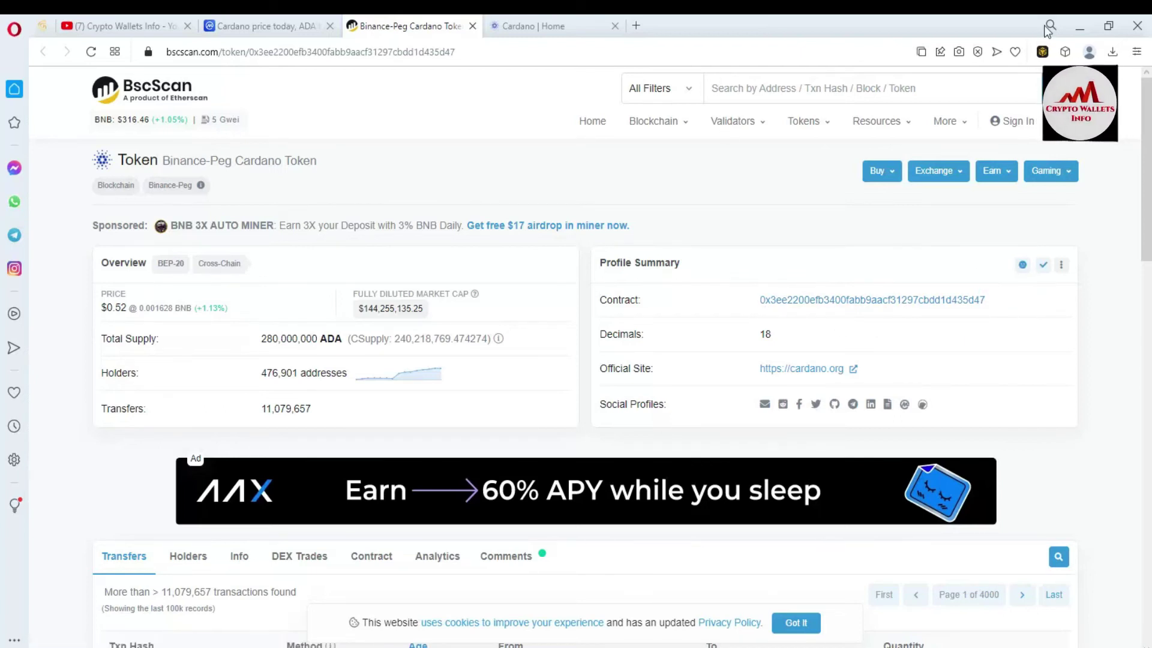
left_click(1044, 51)
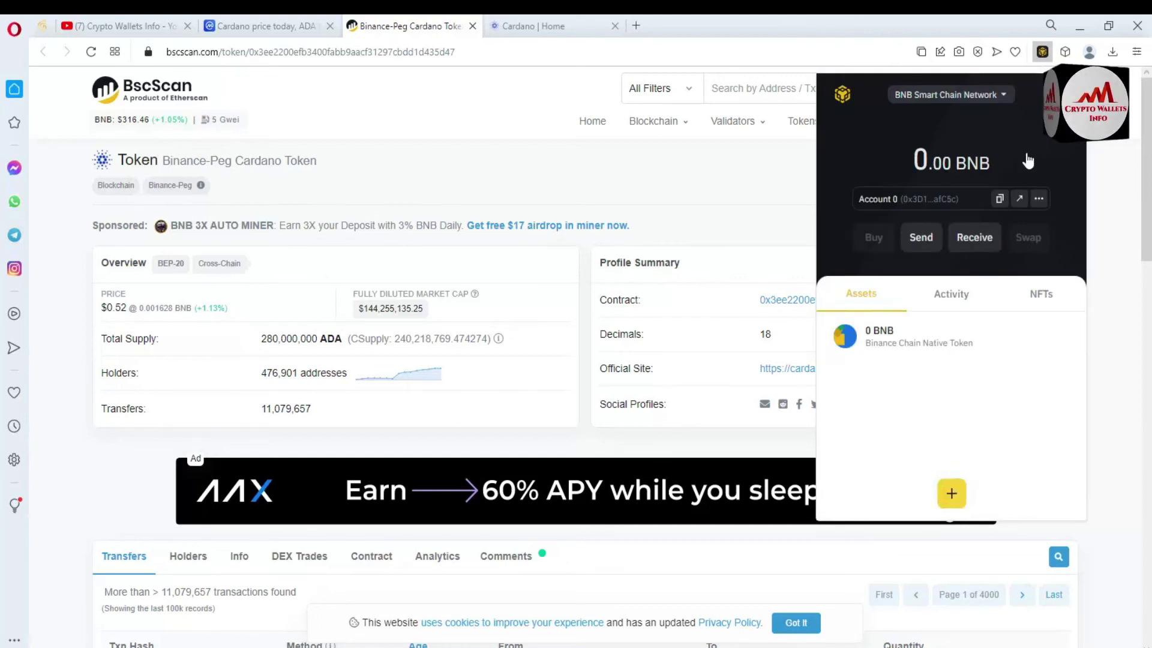
Paste the Cardano BEP-20 contract address into the Custom Asset form to look up the token
left_click(952, 495)
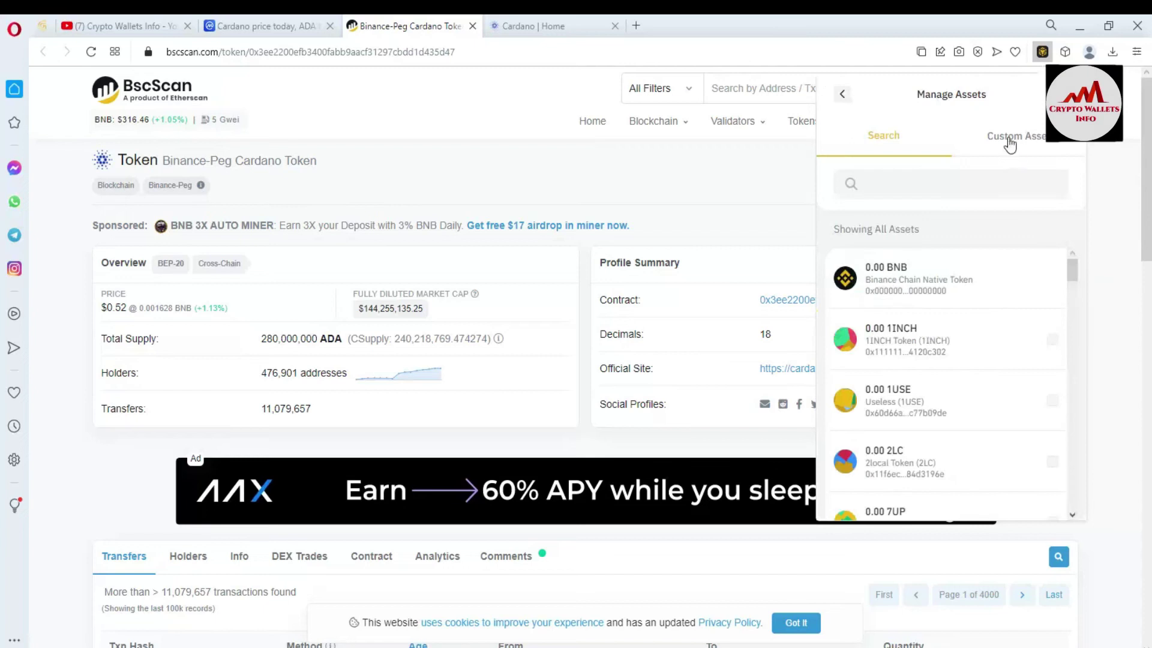
left_click(1010, 143)
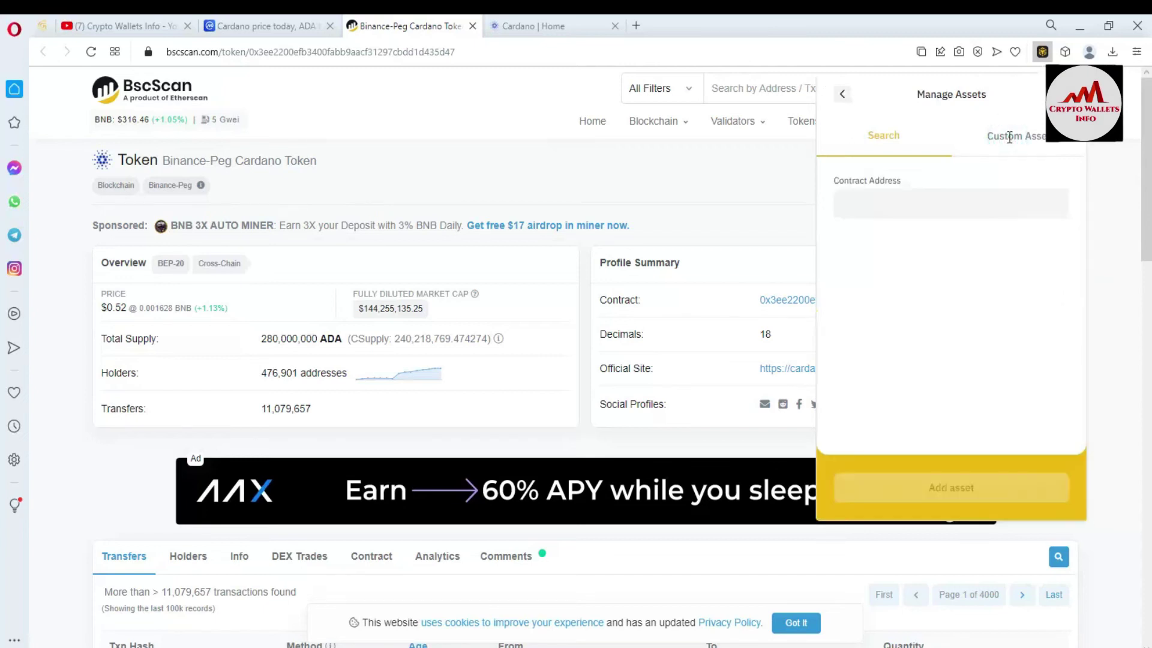
left_click(895, 210)
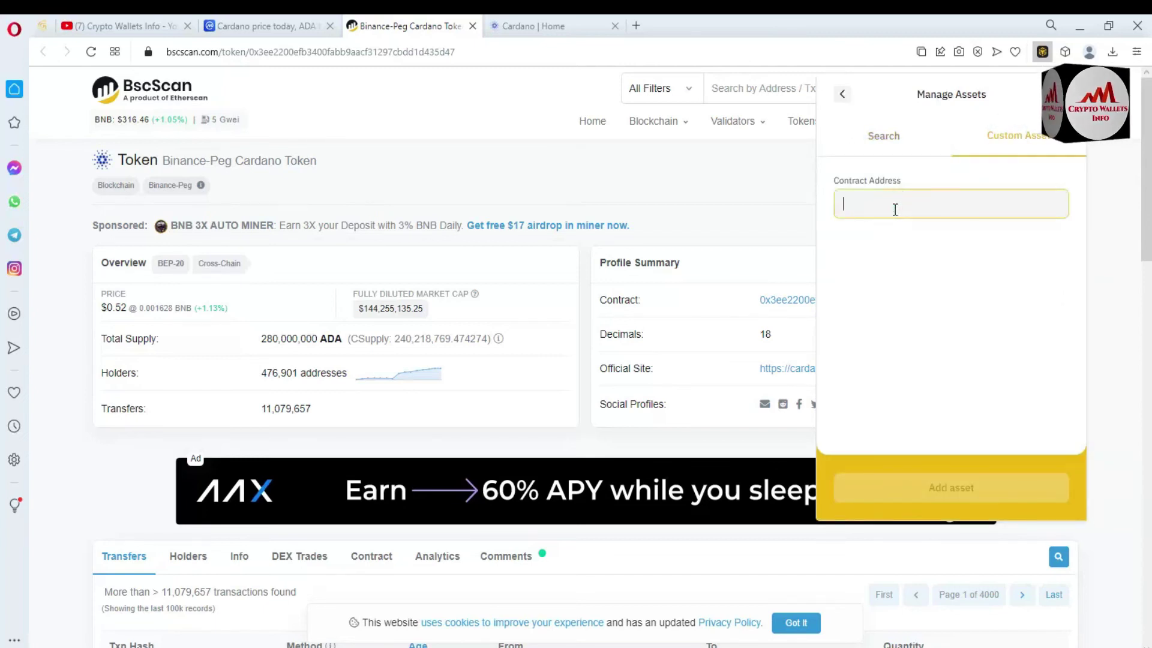
key("ctrl+v")
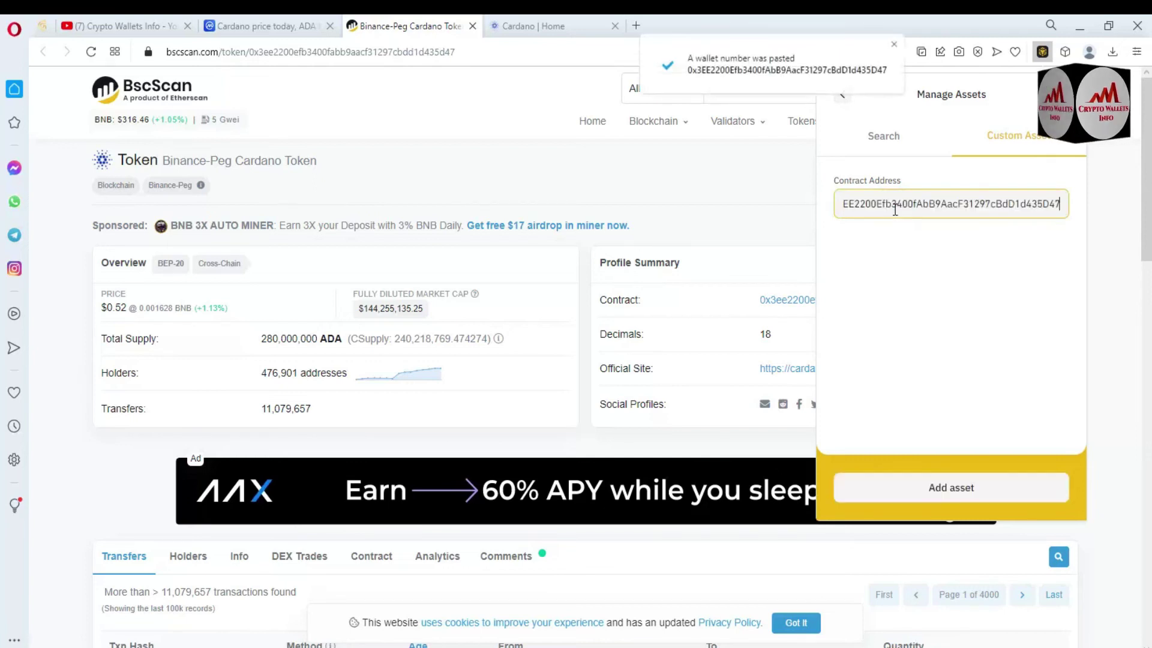
left_click(946, 283)
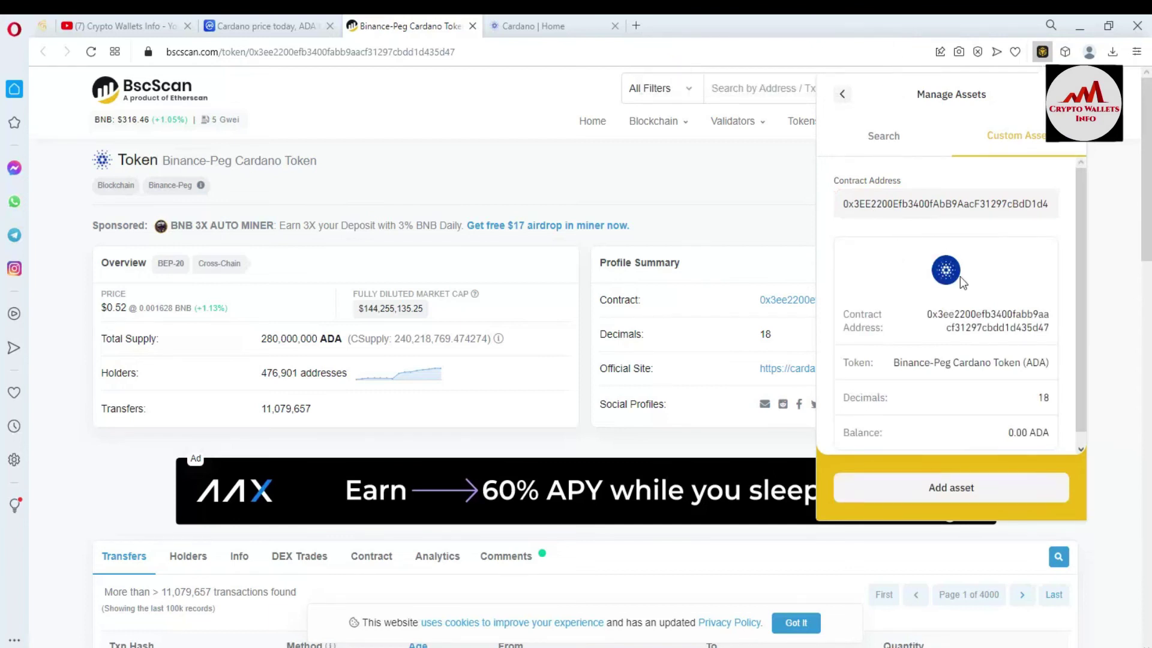
Check the loaded details: Binance-Peg Cardano Token, 18 decimals, 0.00 ADA balance
scroll(1084, 261, "down", 1)
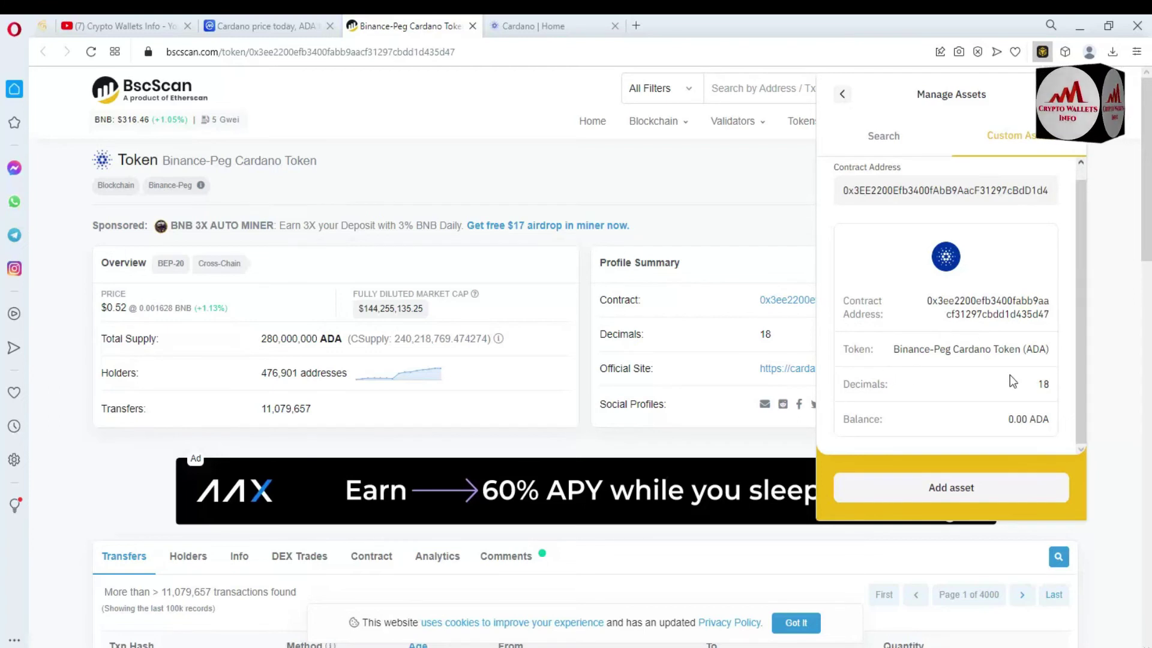
left_click_drag(1035, 384, 1060, 387)
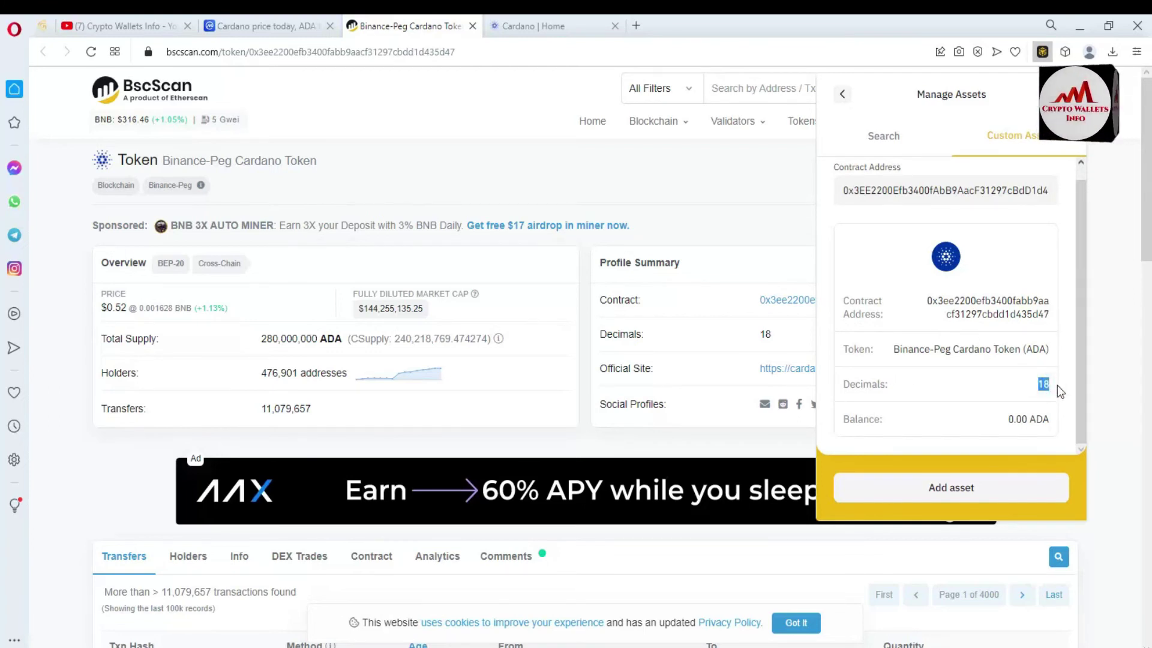
double_click(892, 353)
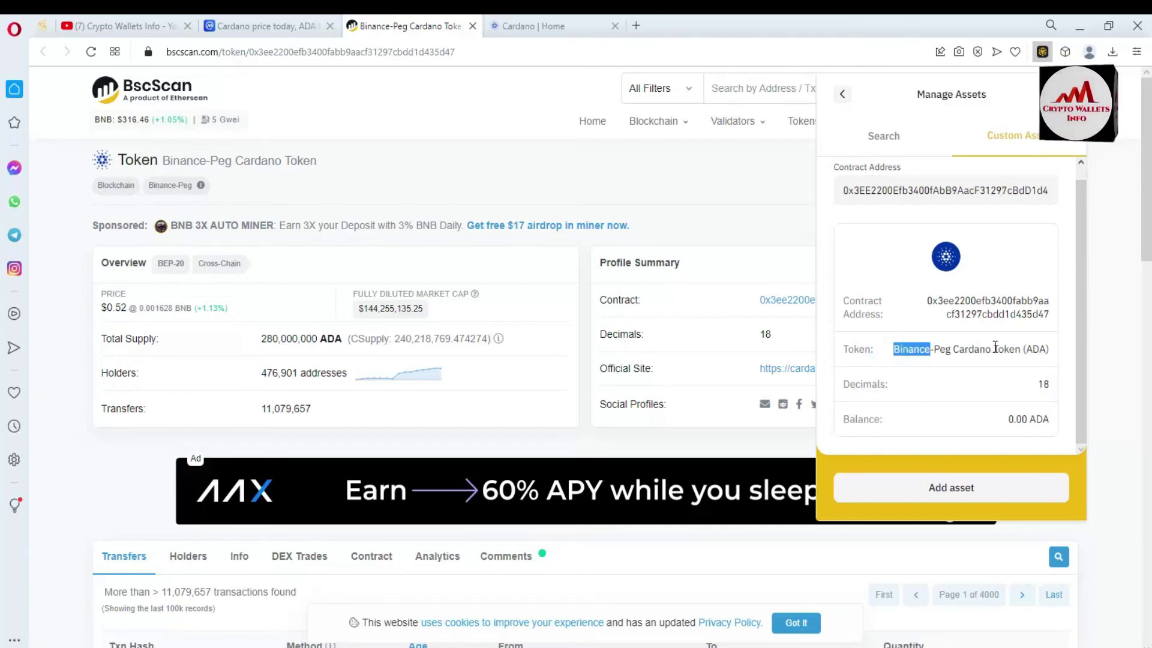
left_click(1018, 349)
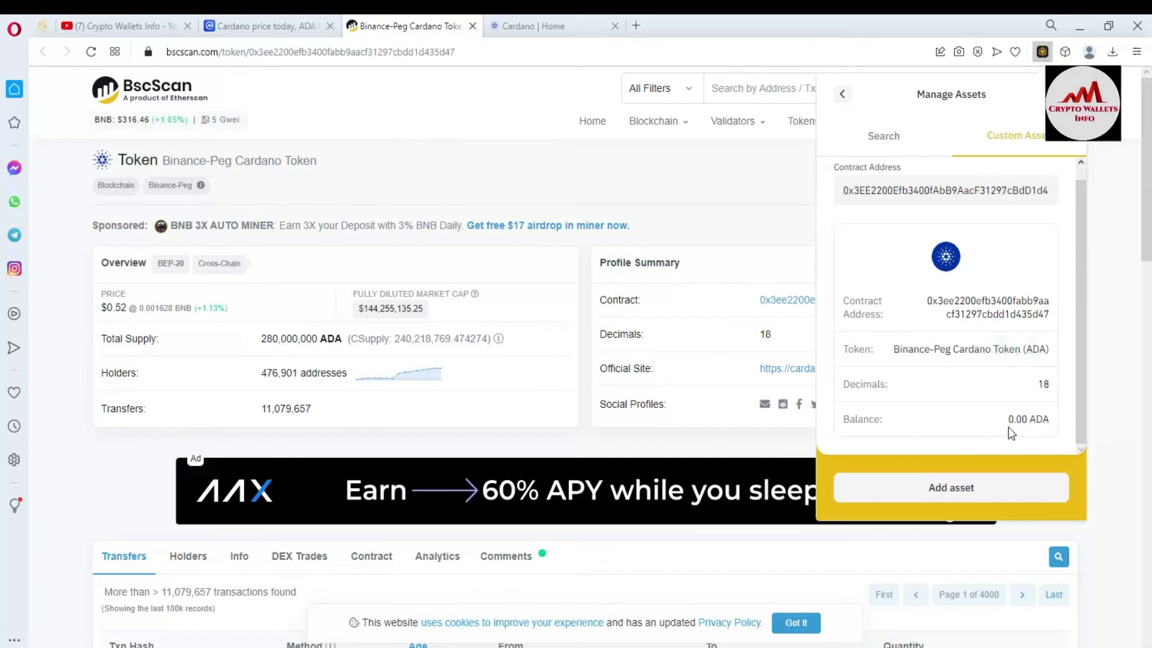
left_click_drag(1007, 419, 1044, 418)
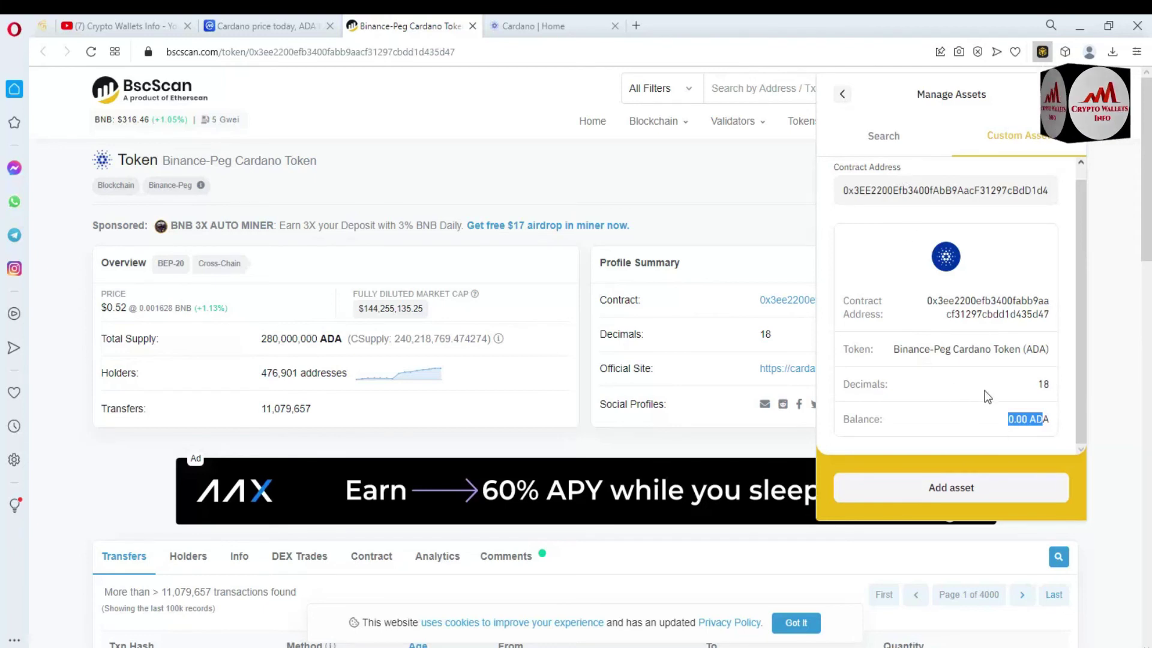
Add ADA to the BNB Smart Chain assets, view its receive address, and return to the wallet
left_click(956, 495)
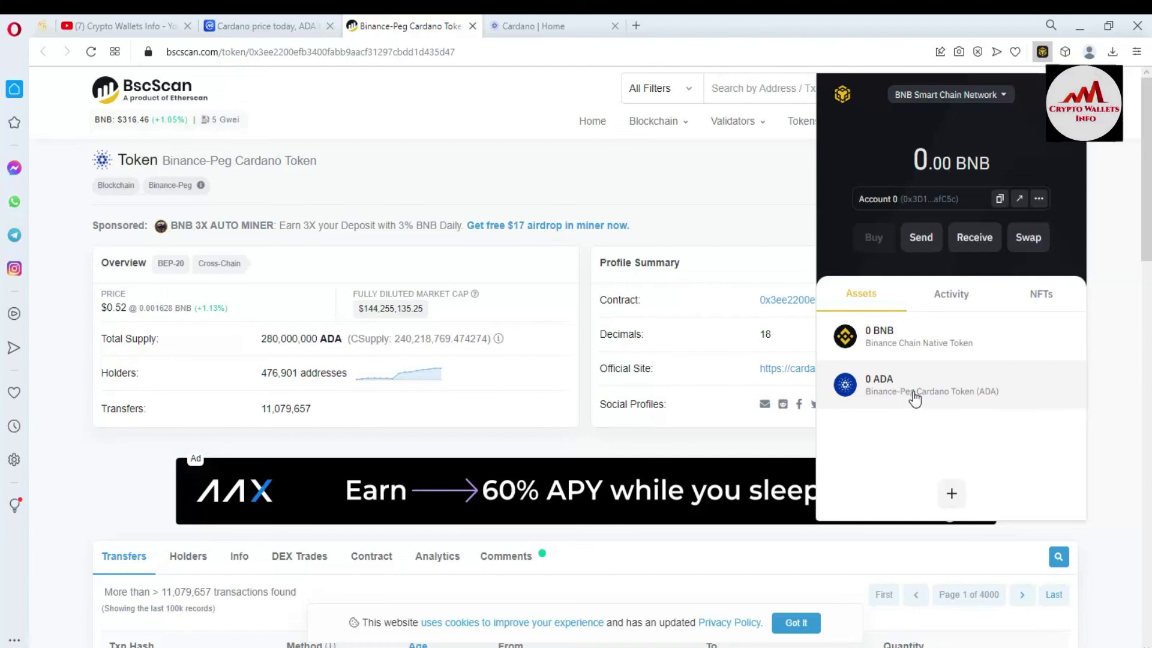
left_click(905, 401)
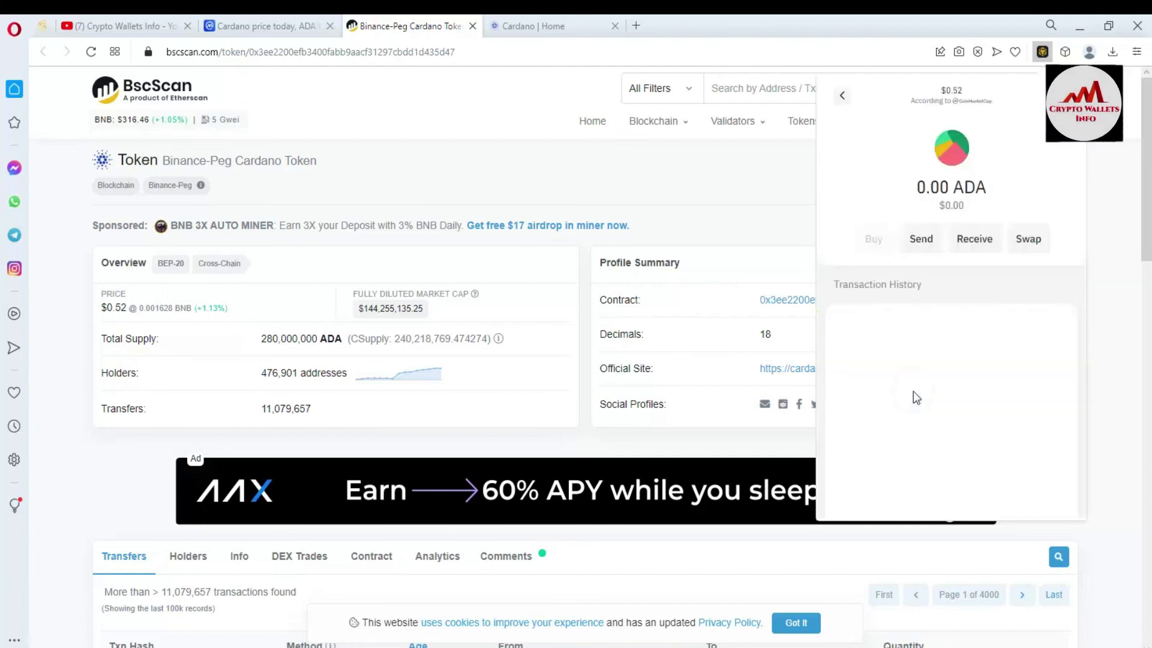
left_click(978, 243)
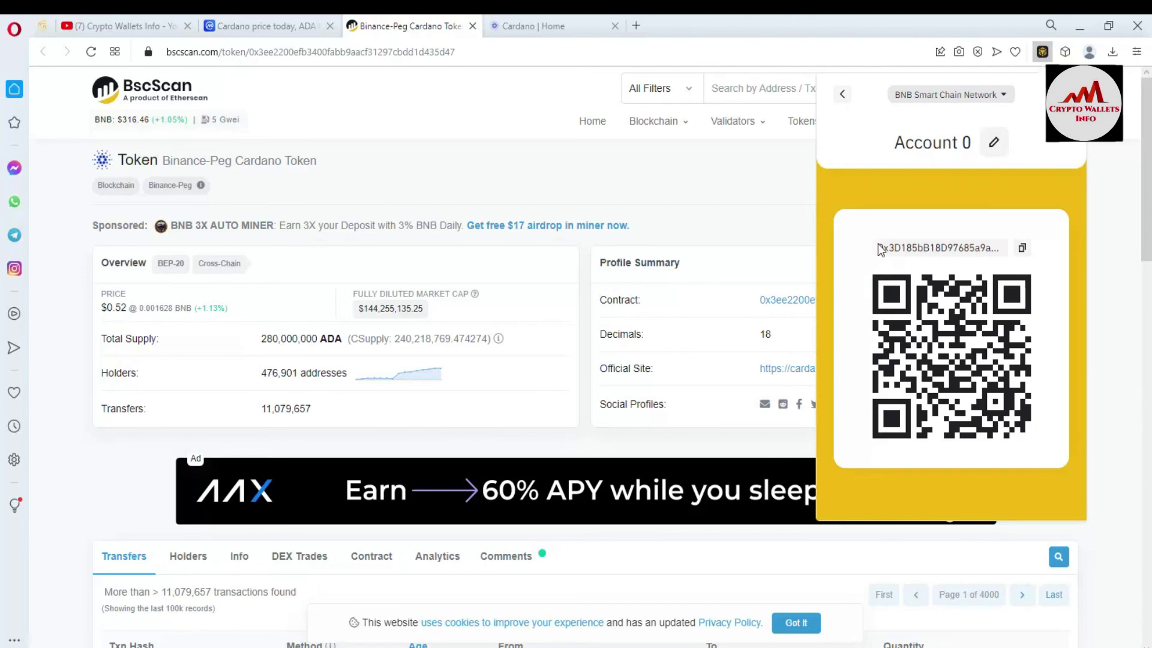
left_click_drag(877, 246, 999, 238)
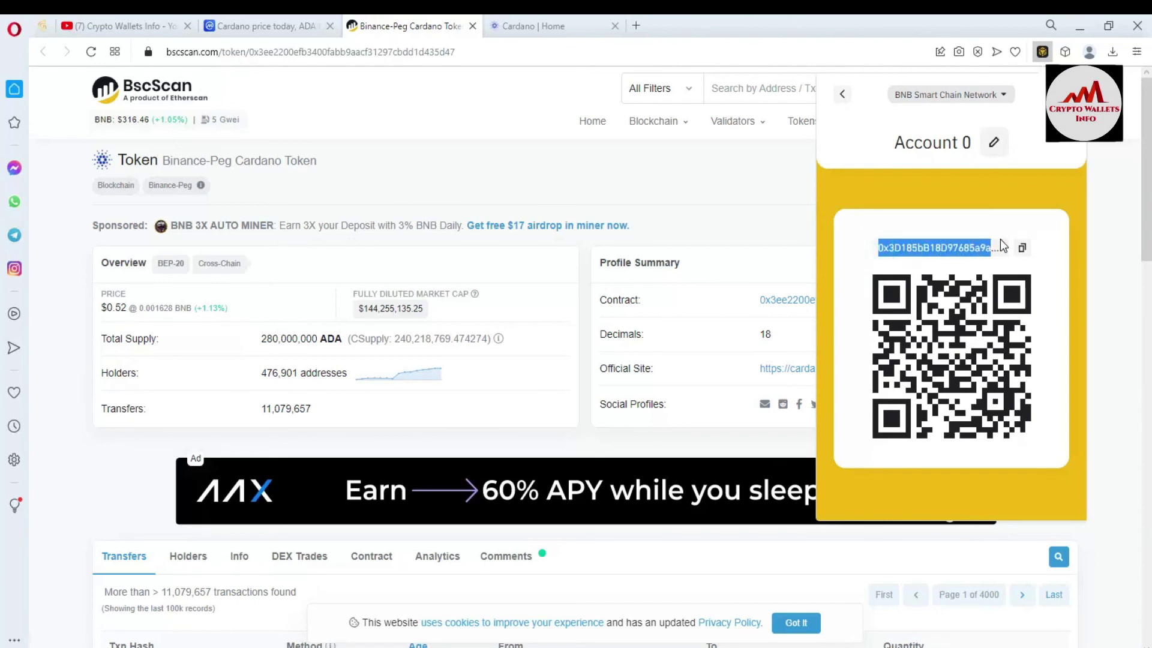
left_click(841, 95)
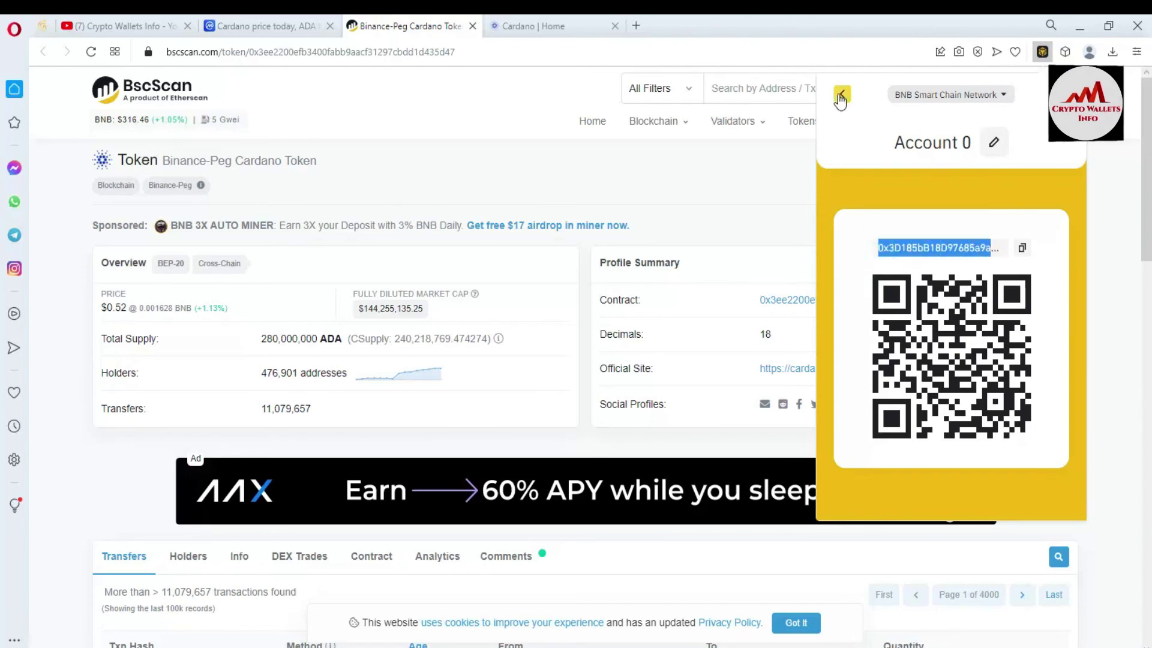
left_click(840, 96)
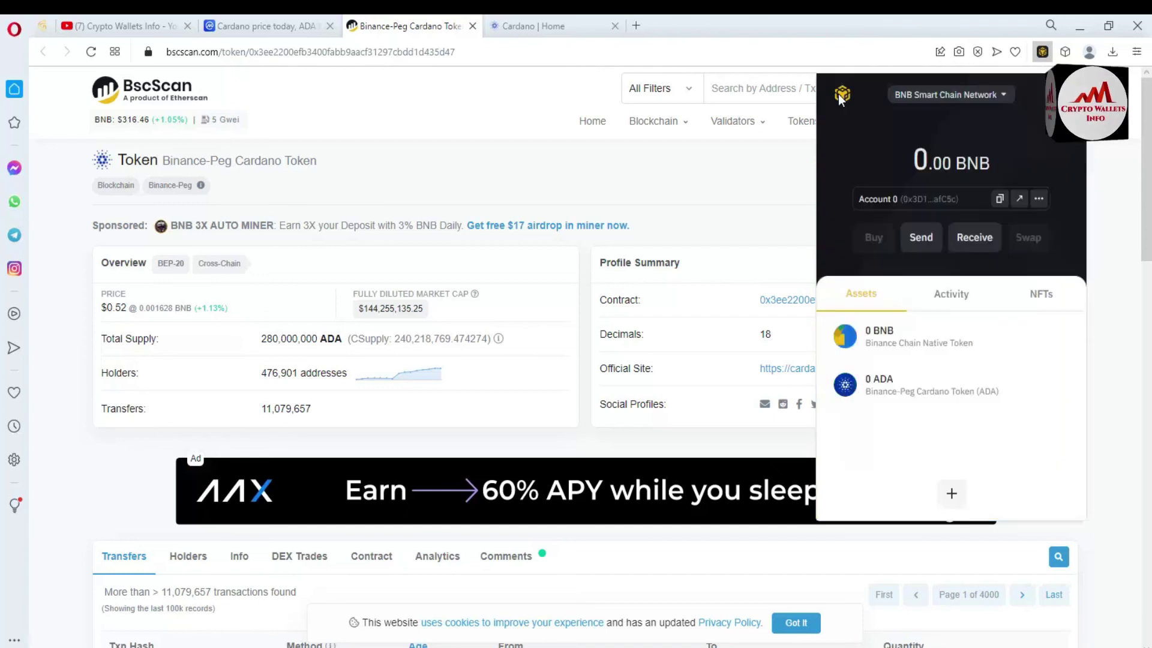
left_click(1038, 200)
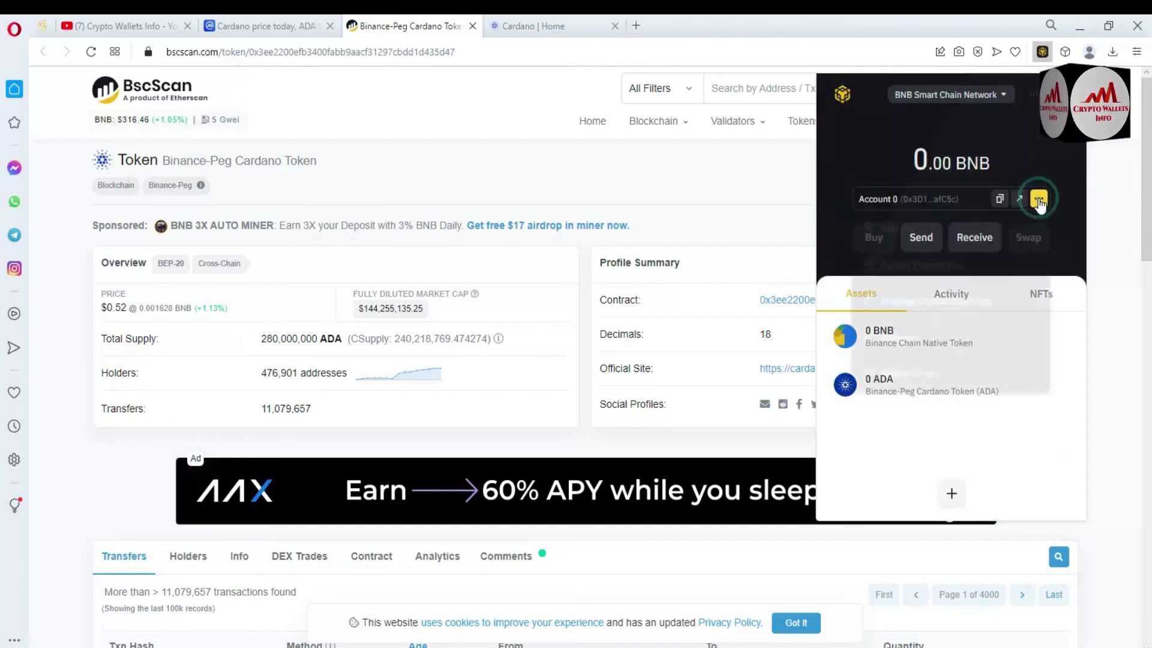
Export Account 0's private key by confirming the wallet password, then select the shown key
left_click(945, 271)
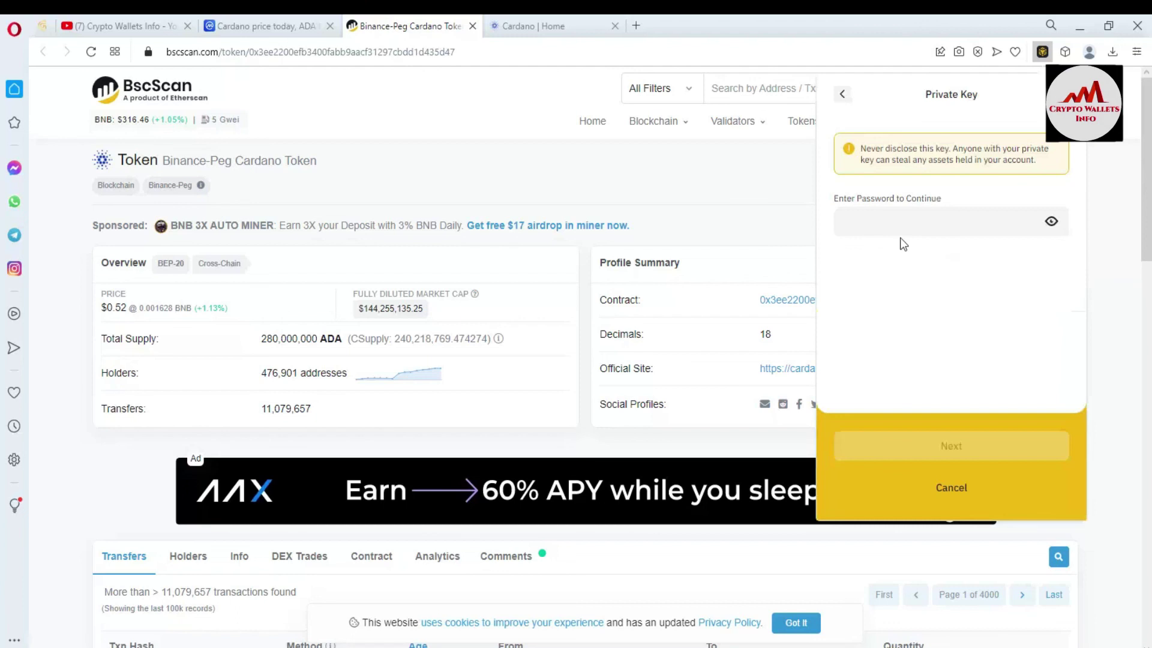
left_click(882, 217)
type("•")
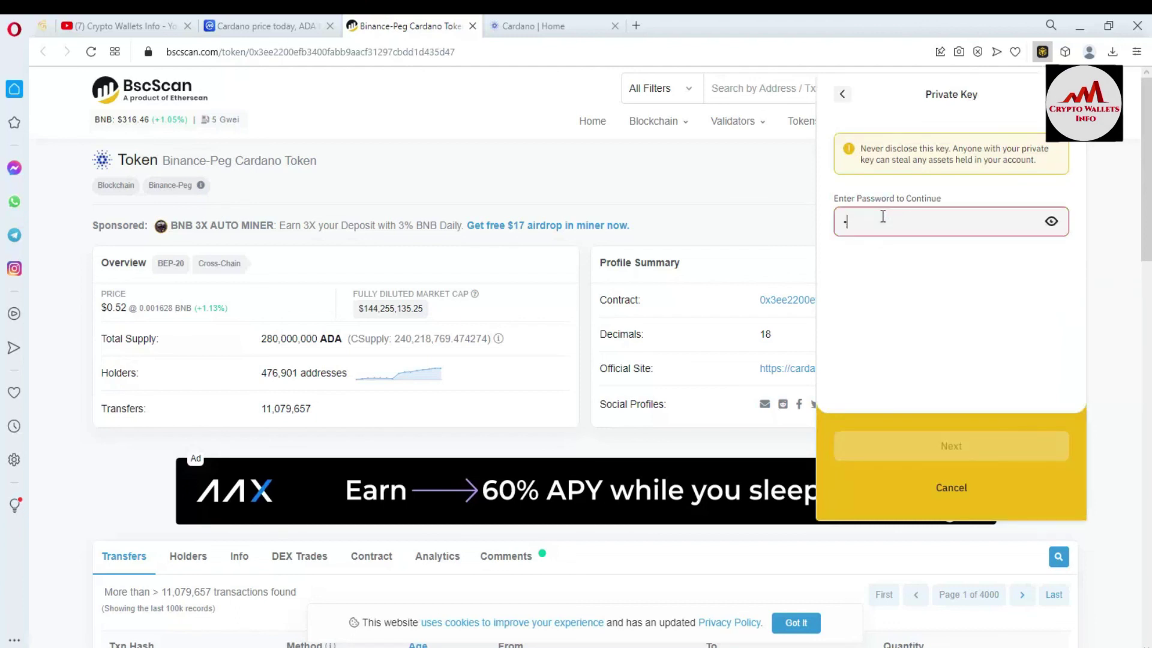
type("•••••••••••")
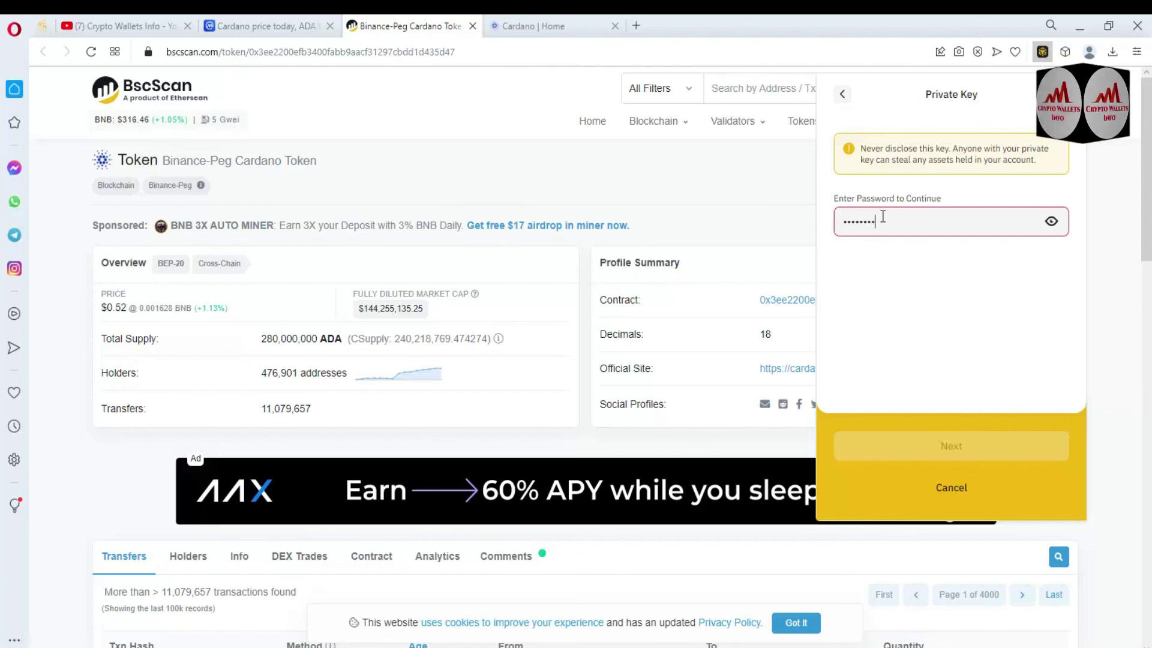
type("•")
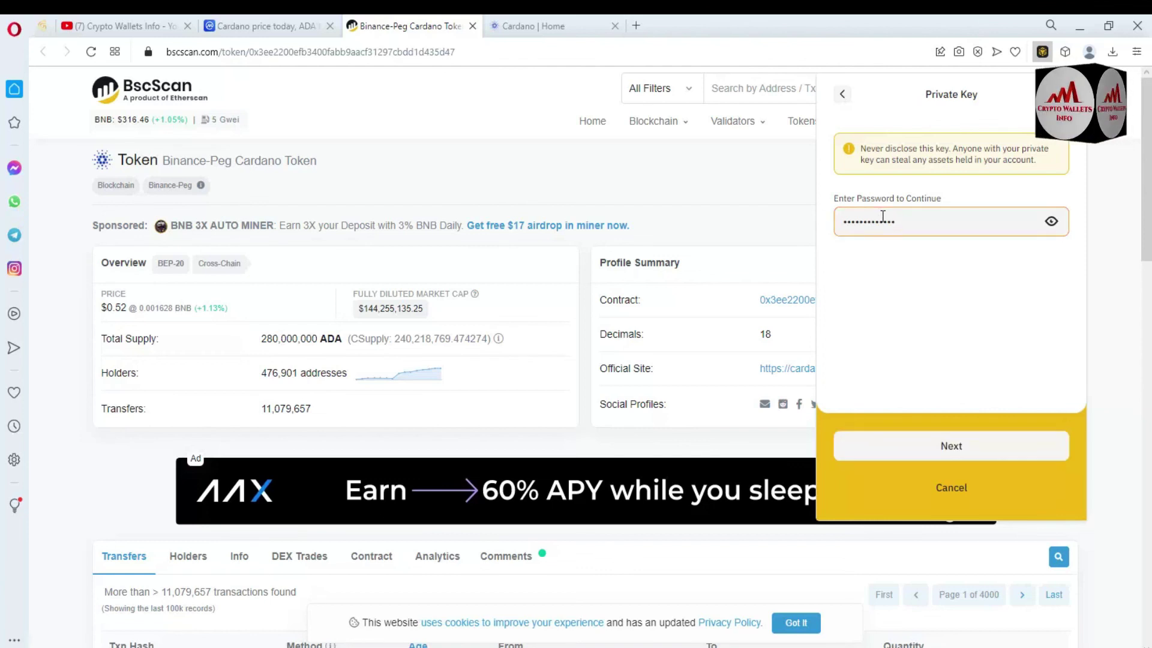
left_click(943, 450)
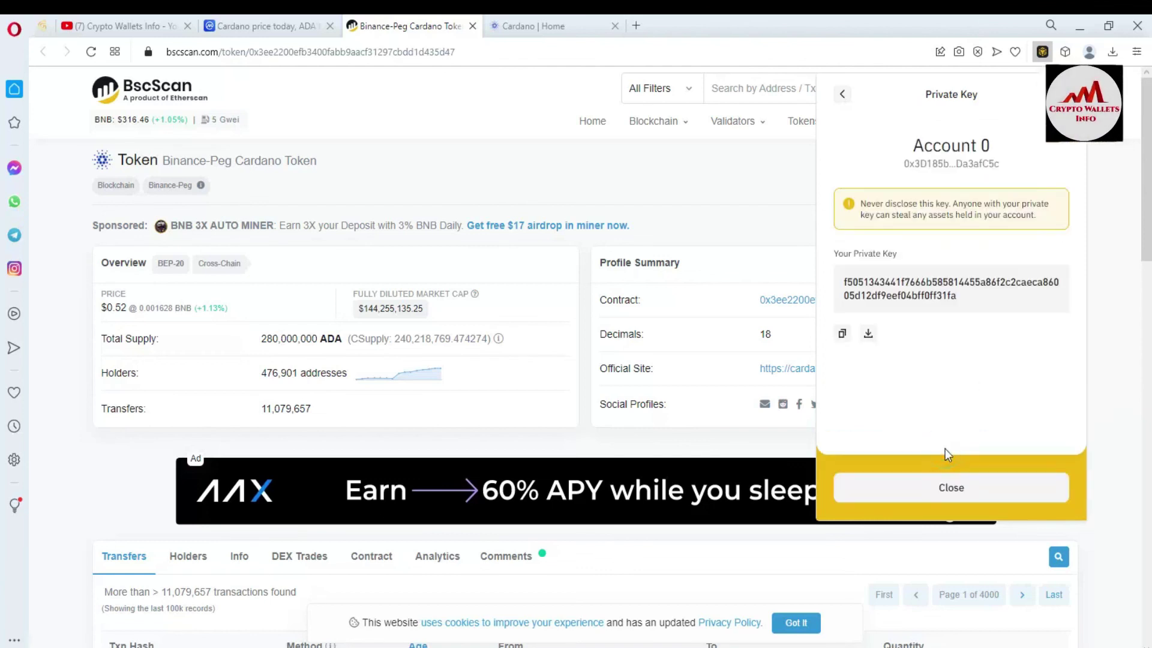
left_click_drag(963, 297, 823, 275)
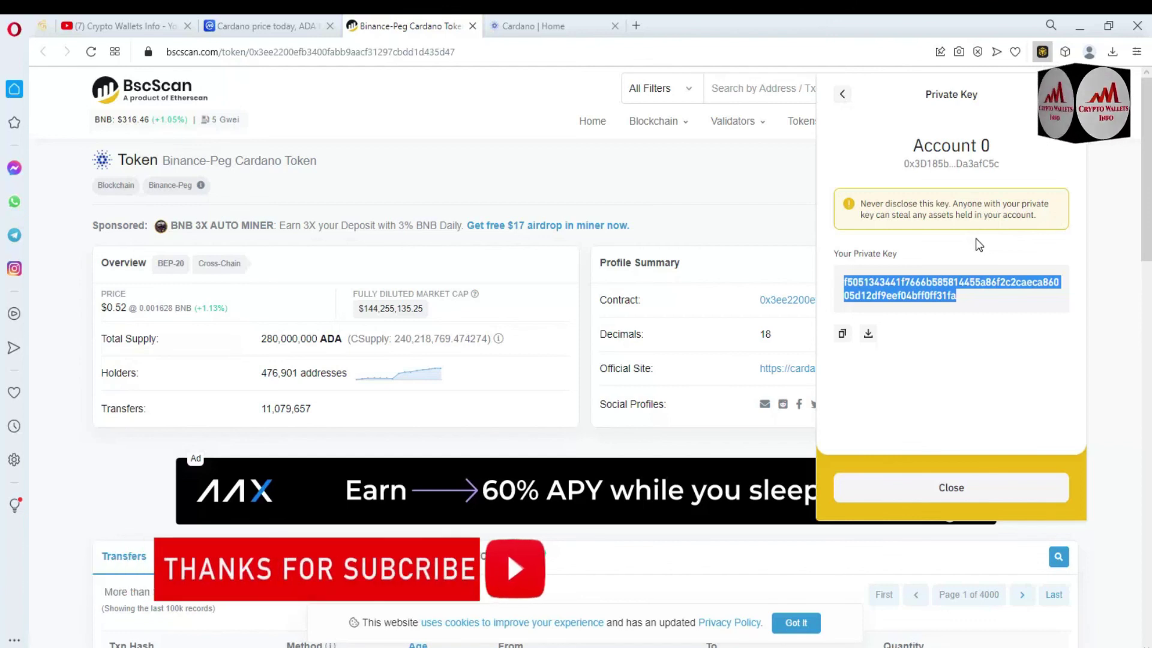
Return to the Crypto Wallets Info YouTube channel, highlight its name, and scroll down the page
left_click(120, 24)
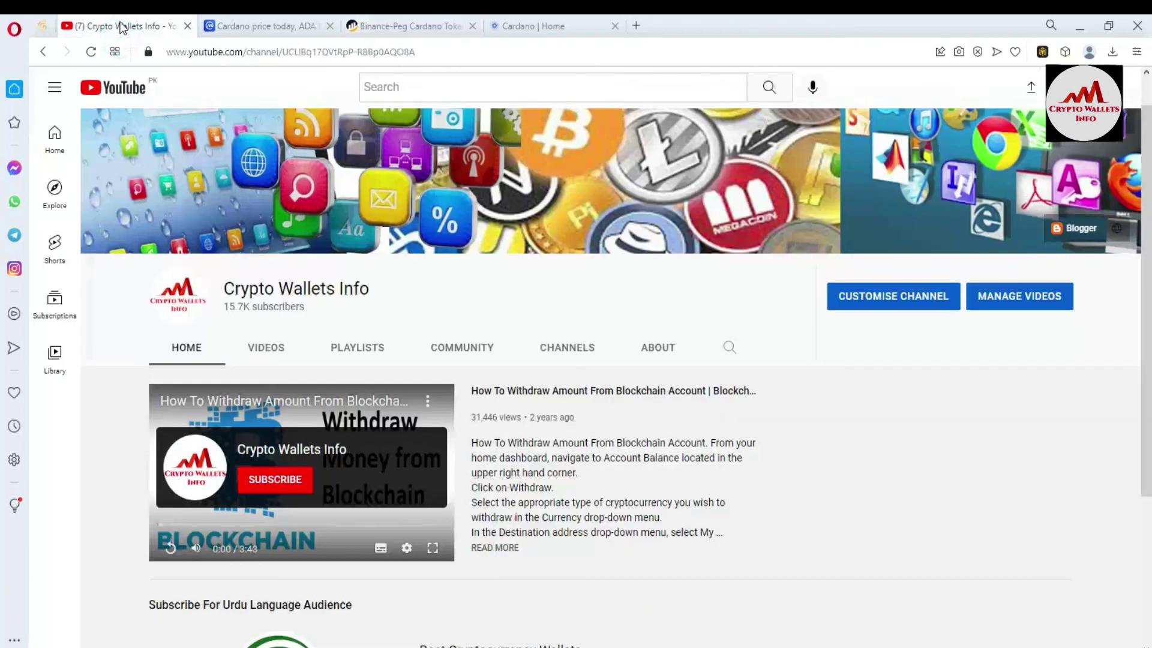
left_click_drag(405, 283, 218, 293)
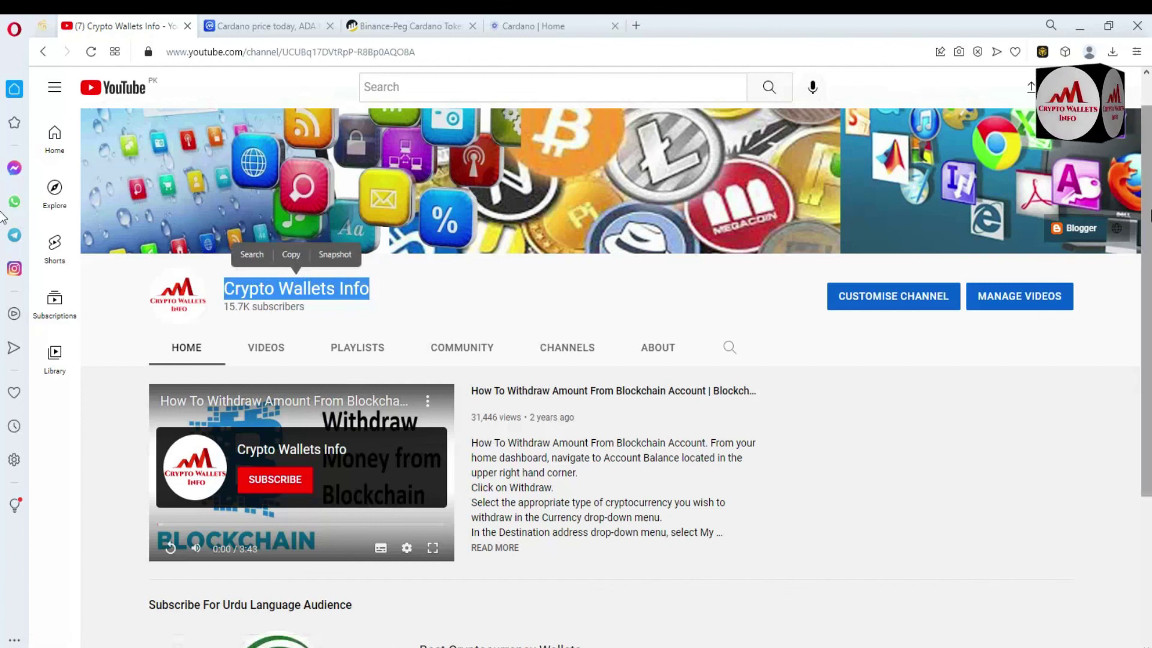
left_click_drag(1149, 199, 1149, 318)
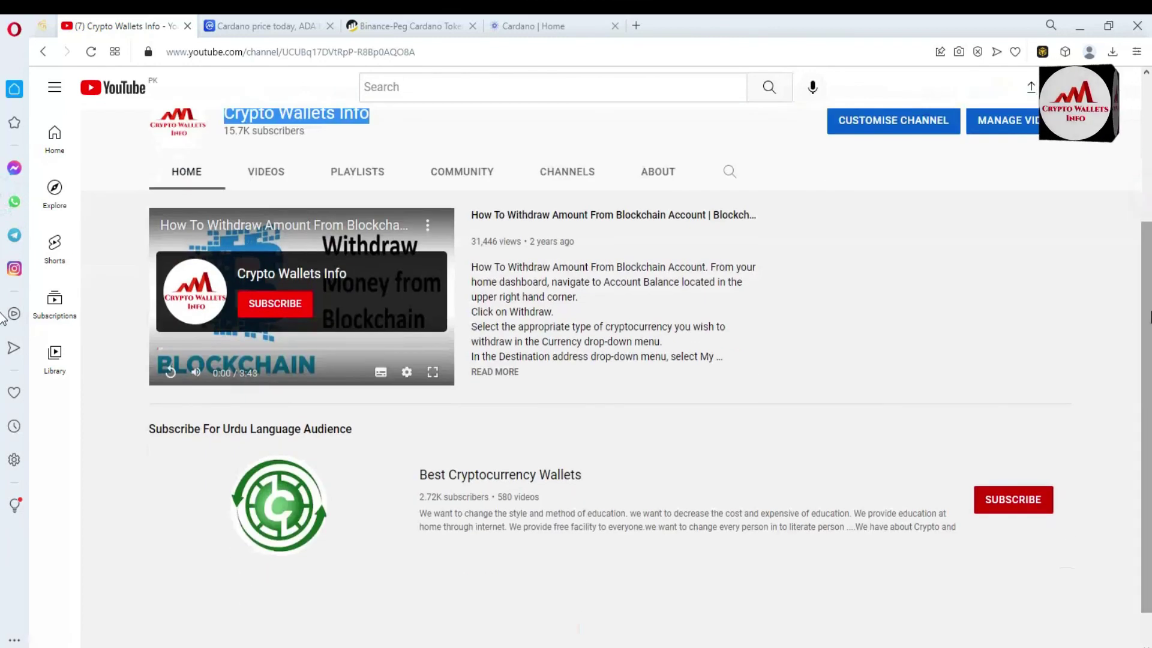